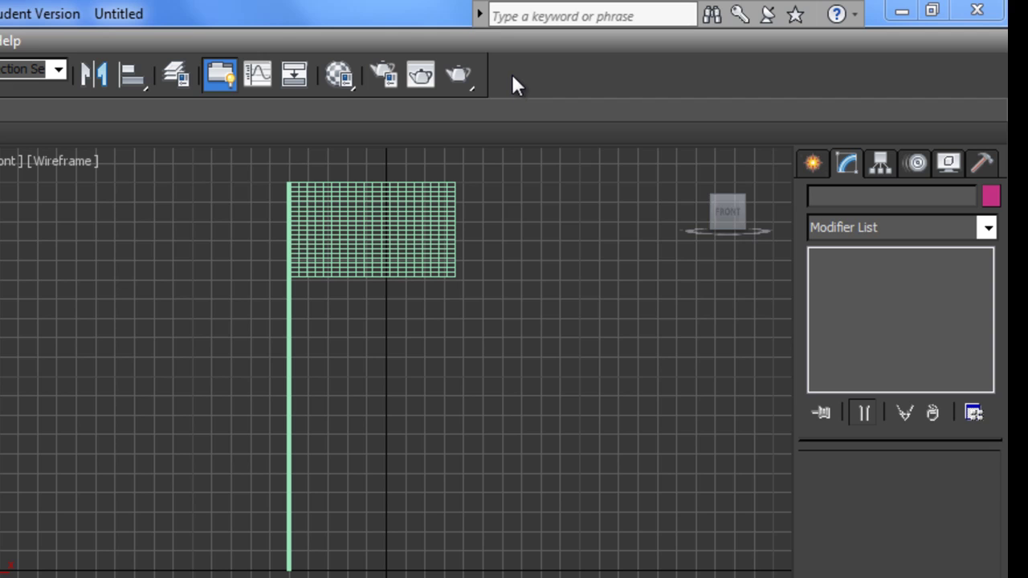
# Step: Turn on the MassFX Toolbar and dock it beside the main toolbar
pyautogui.rightClick(513, 77)
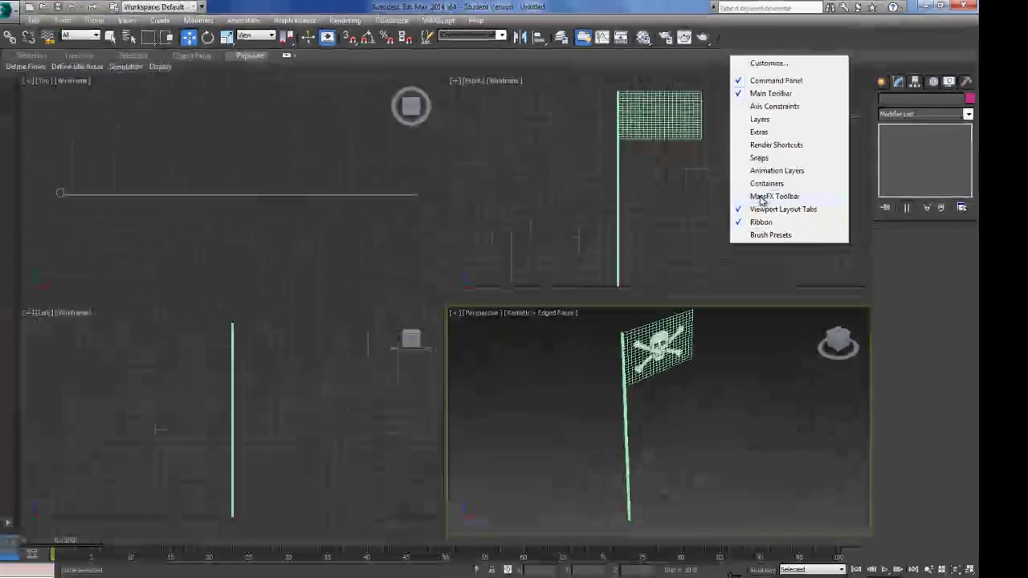
pyautogui.click(761, 197)
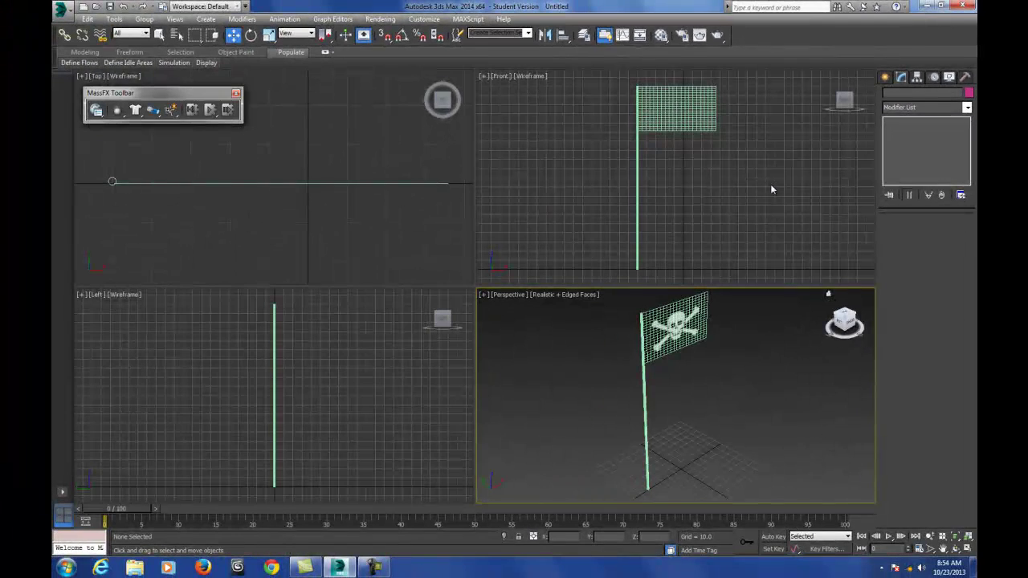
pyautogui.moveTo(191, 93); pyautogui.dragTo(811, 36)
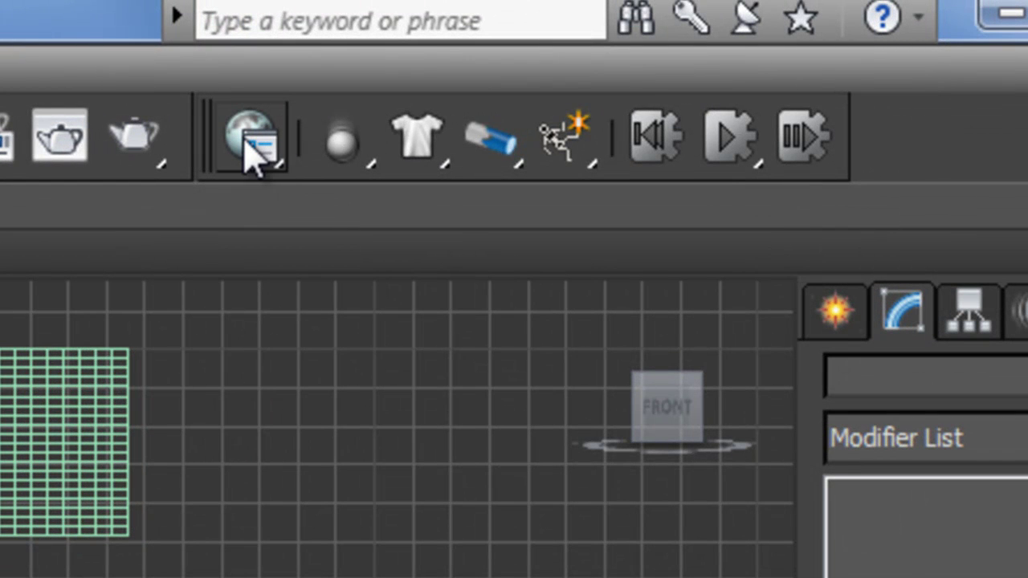
# Step: Open MassFX Tools at World Parameters and dock the panel on the left
pyautogui.click(251, 149)
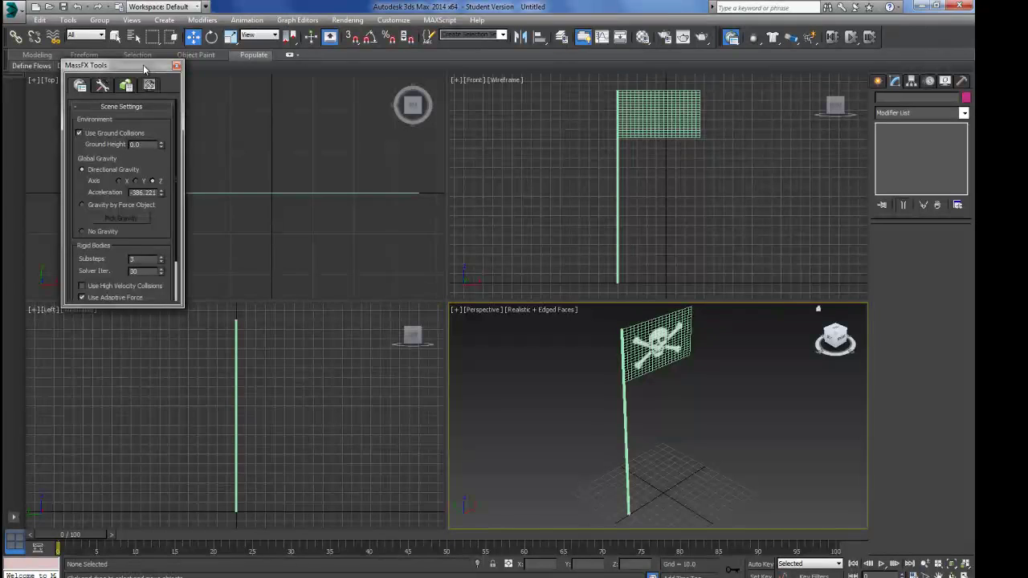
pyautogui.moveTo(141, 68); pyautogui.dragTo(26, 98)
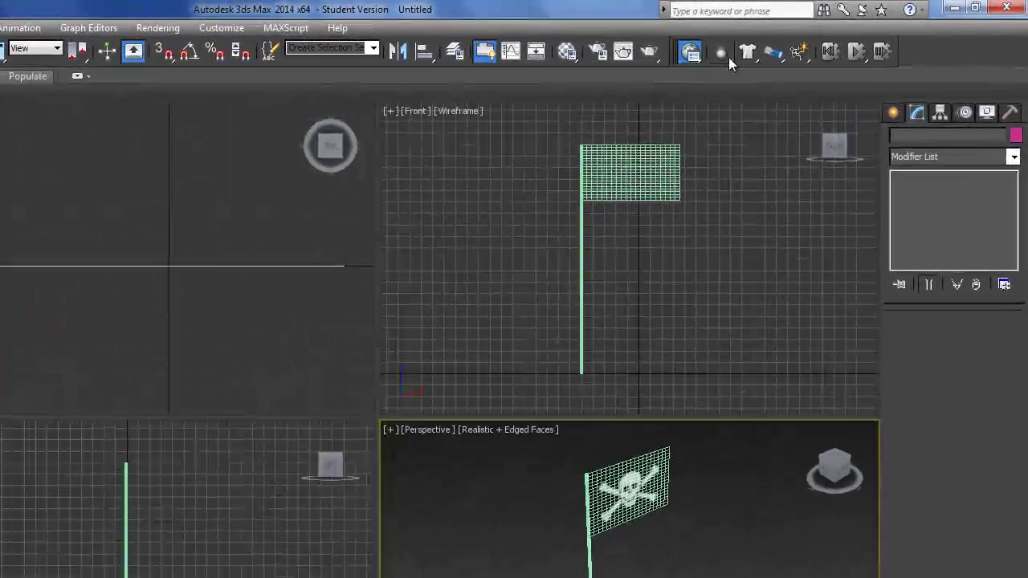
# Step: Open the MassFX rigid body flyout listing dynamic, kinematic and static types
pyautogui.click(758, 44)
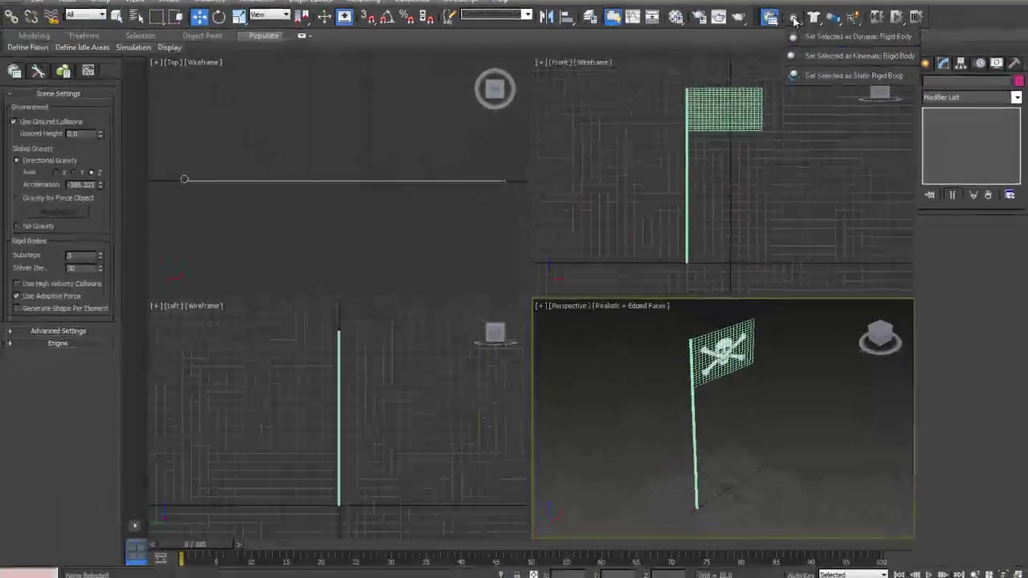
# Step: Close the rigid body flyout without choosing a type
pyautogui.click(743, 128)
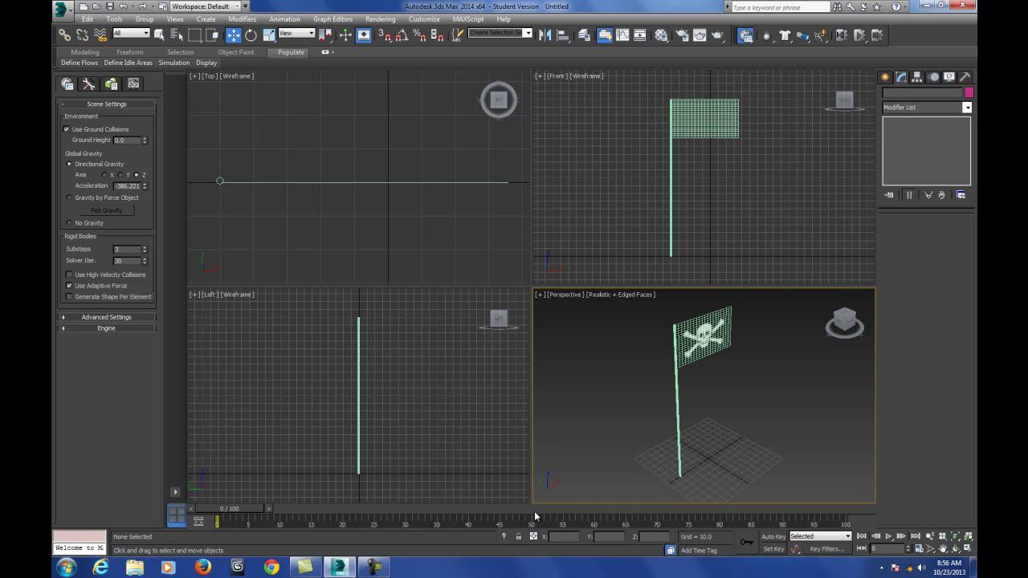
# Step: Maximize the Perspective viewport and frame the flag and pole, leaving nothing selected
pyautogui.click(721, 122)
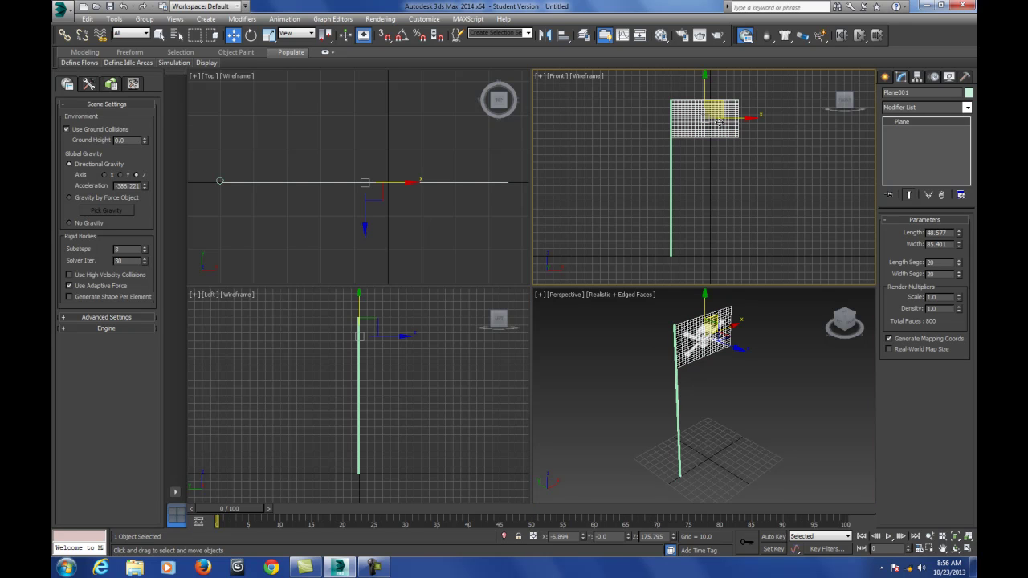
pyautogui.moveTo(732, 171); pyautogui.dragTo(737, 170, button='middle')
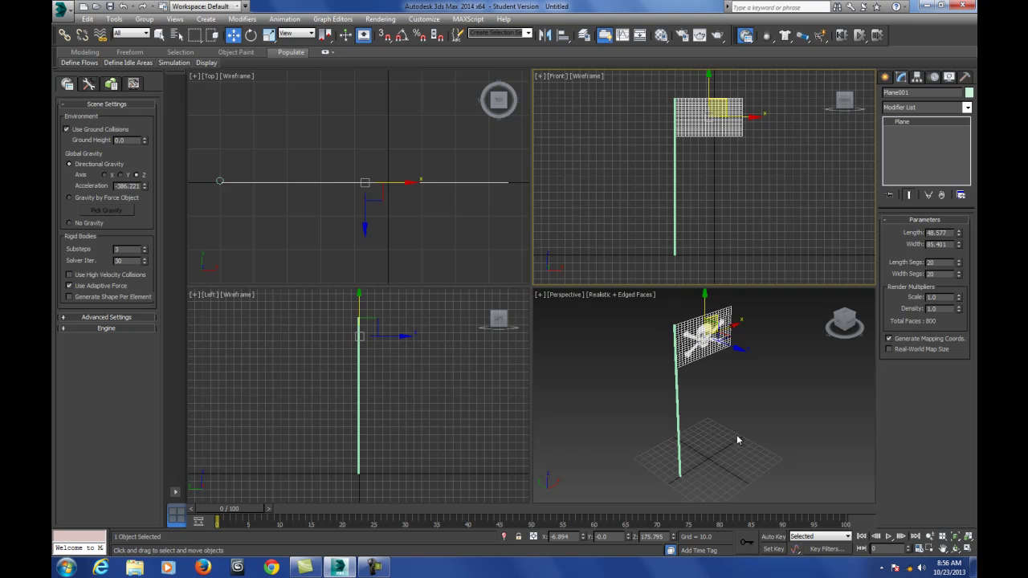
pyautogui.moveTo(738, 440); pyautogui.dragTo(722, 409, button='middle')
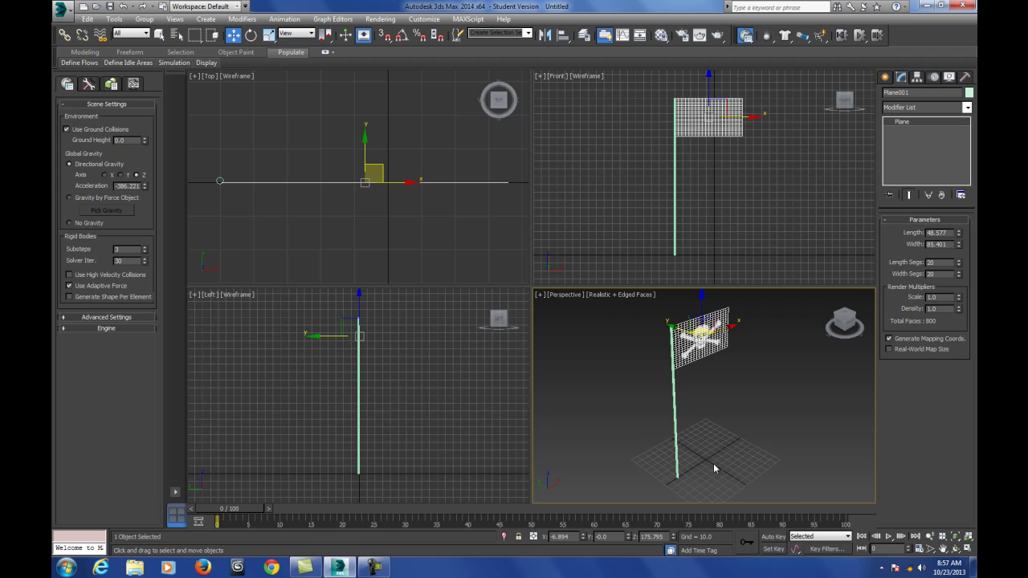
pyautogui.click(968, 548)
pyautogui.moveTo(514, 381); pyautogui.dragTo(501, 358, button='middle')
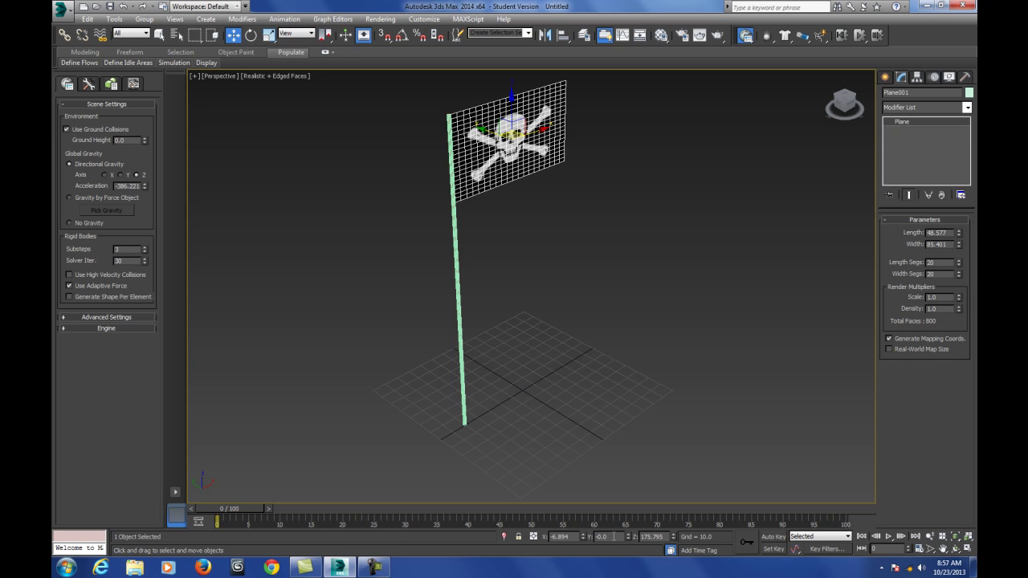
pyautogui.click(554, 384)
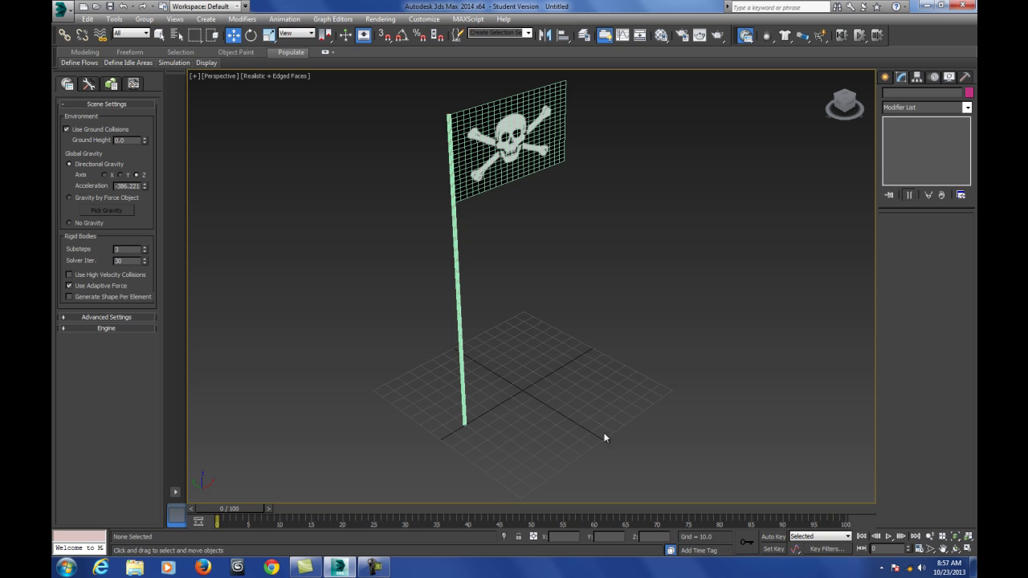
pyautogui.moveTo(537, 344)
pyautogui.mouseDown(button='middle')
pyautogui.moveTo(528, 340)
pyautogui.moveTo(531, 352)
pyautogui.moveTo(540, 344)
pyautogui.mouseUp(button='middle')
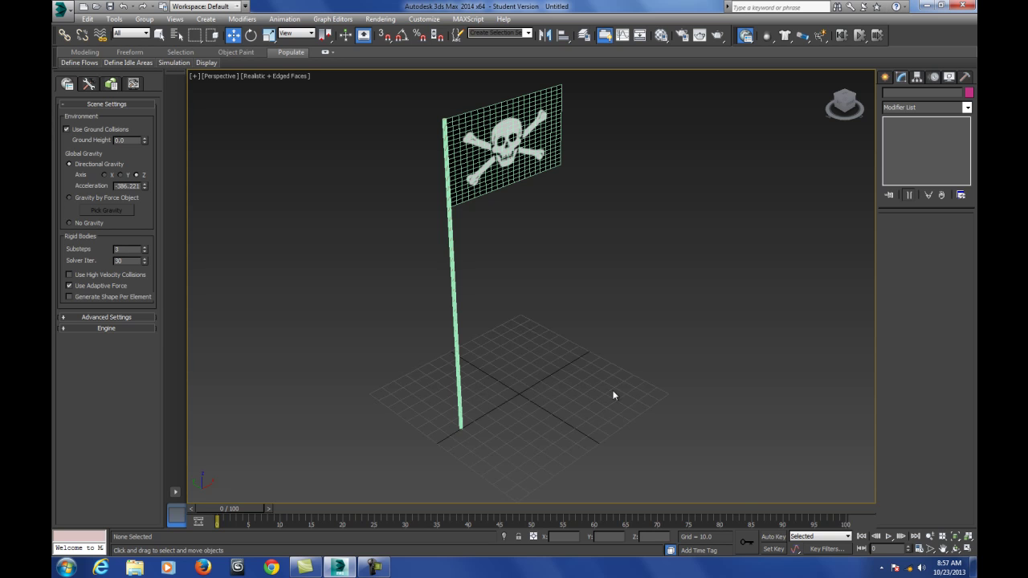
# Step: Return to the four-viewport layout and rename the cylinder 'FlagPole'
pyautogui.click(968, 549)
pyautogui.click(675, 154)
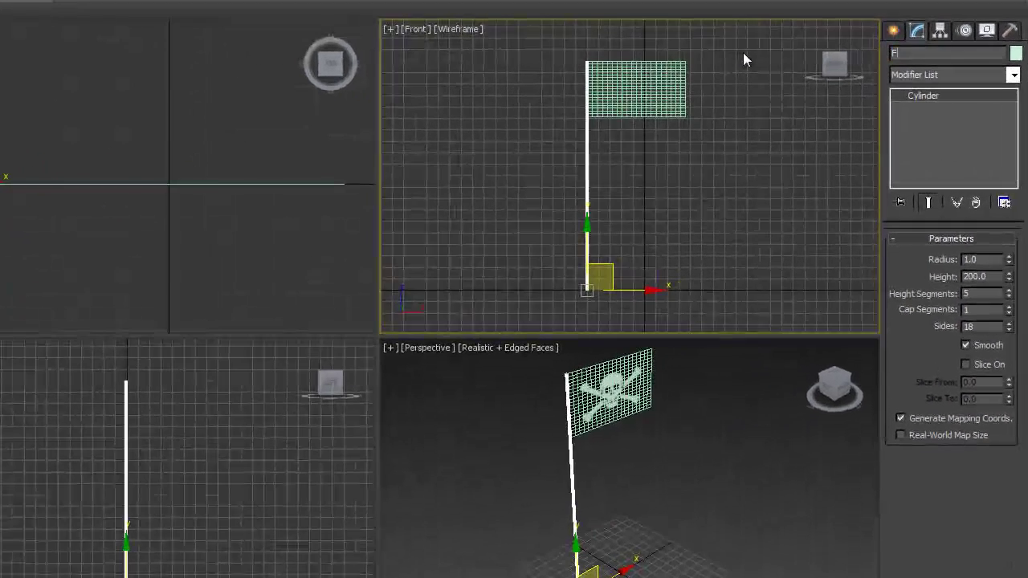
pyautogui.write('Flag')
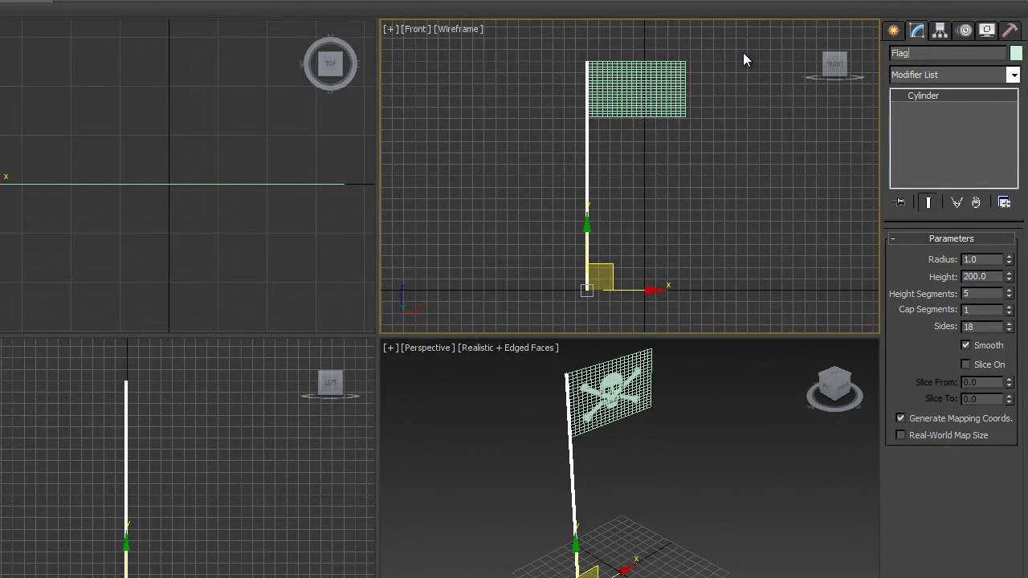
pyautogui.write('Pole')
# Step: Rename the plane 'Flag' and reframe it in the Perspective view
pyautogui.click(637, 79)
pyautogui.click(944, 51)
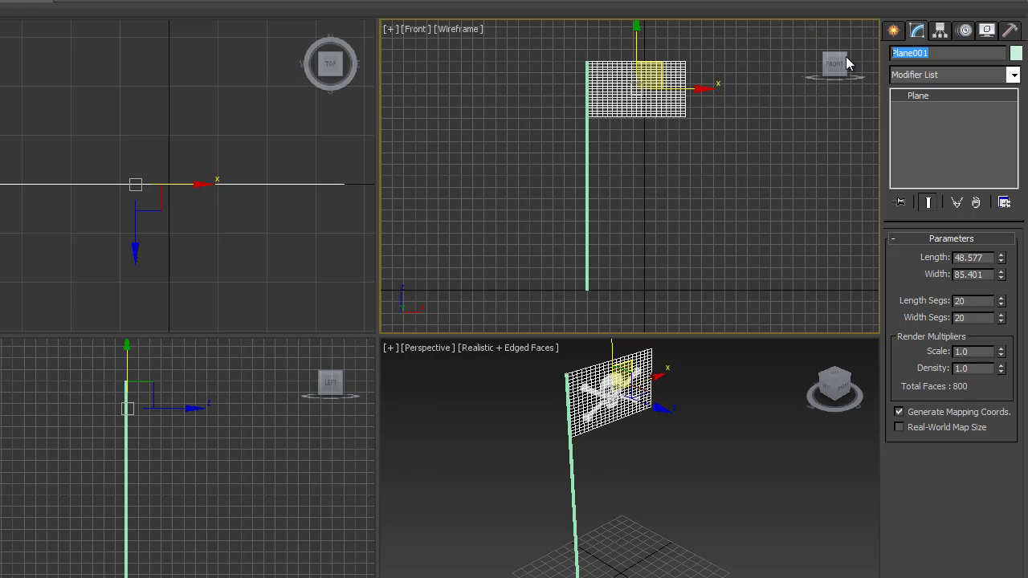
pyautogui.write('Flag')
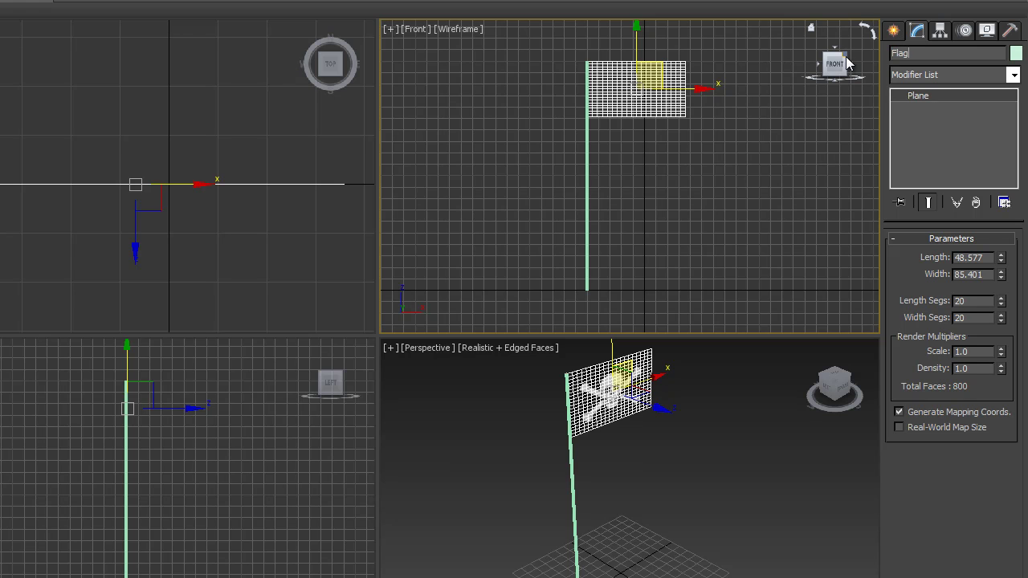
pyautogui.click(630, 188)
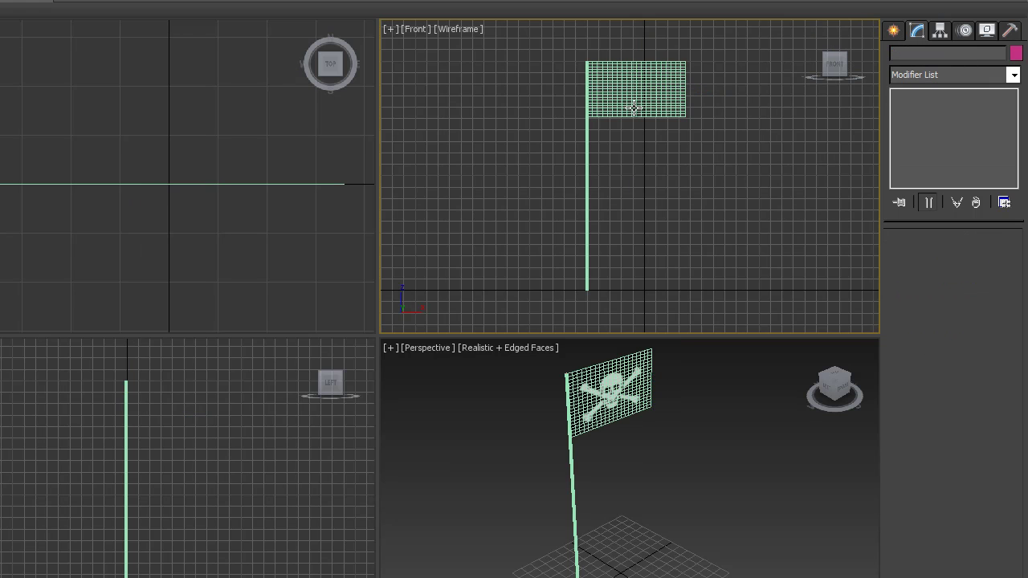
pyautogui.click(635, 98)
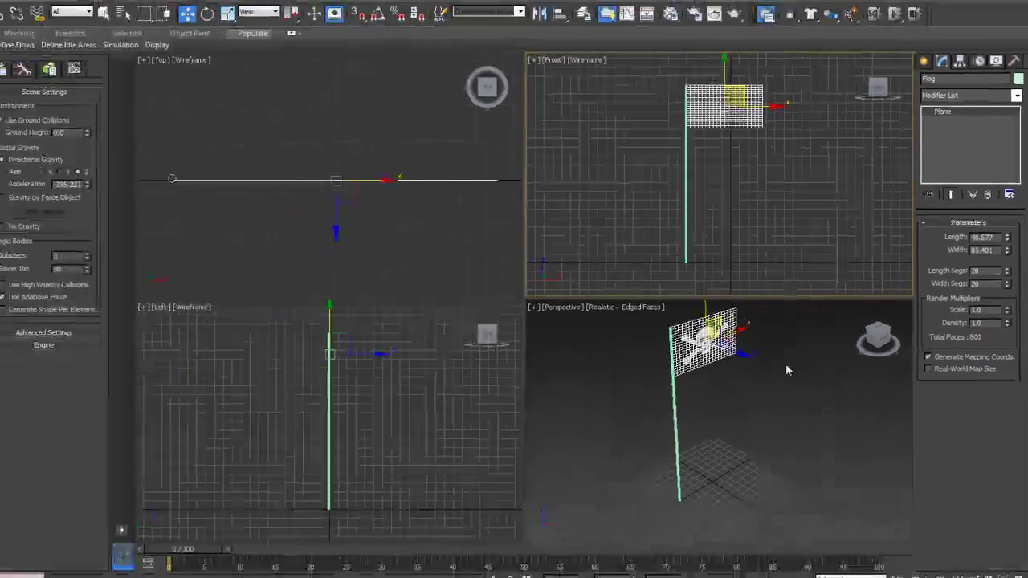
pyautogui.scroll(5, 671, 430)
pyautogui.scroll(-5, 730, 371)
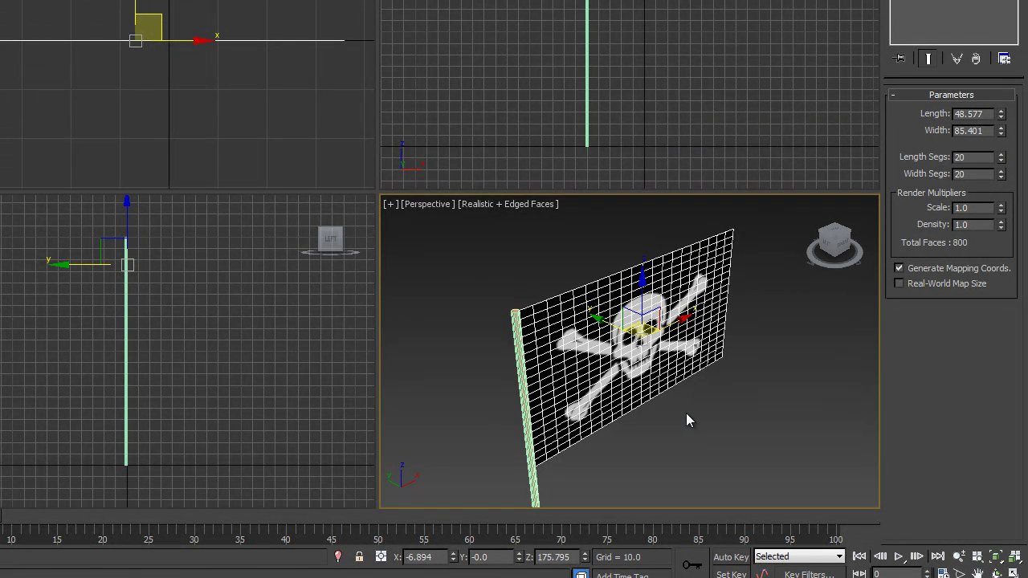
pyautogui.moveTo(682, 423); pyautogui.dragTo(694, 400, button='middle')
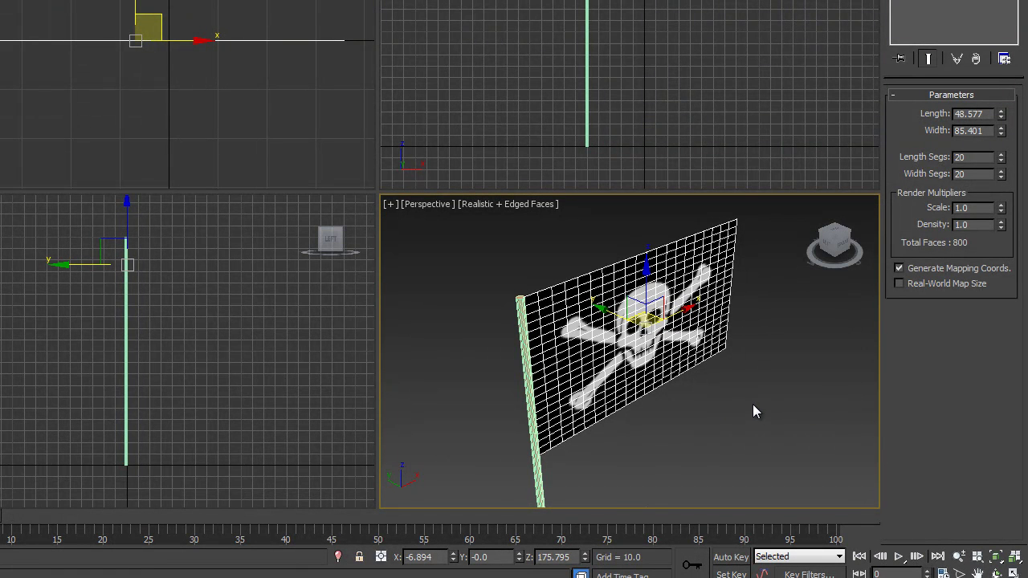
pyautogui.moveTo(730, 369); pyautogui.dragTo(723, 362, button='middle')
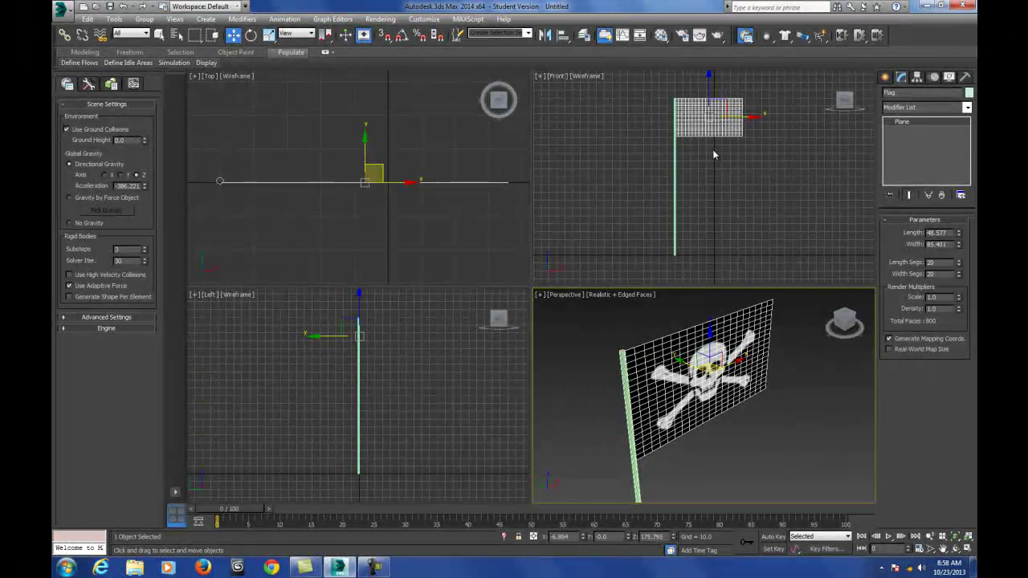
# Step: Set FlagPole as a MassFX Static Rigid Body
pyautogui.click(676, 157)
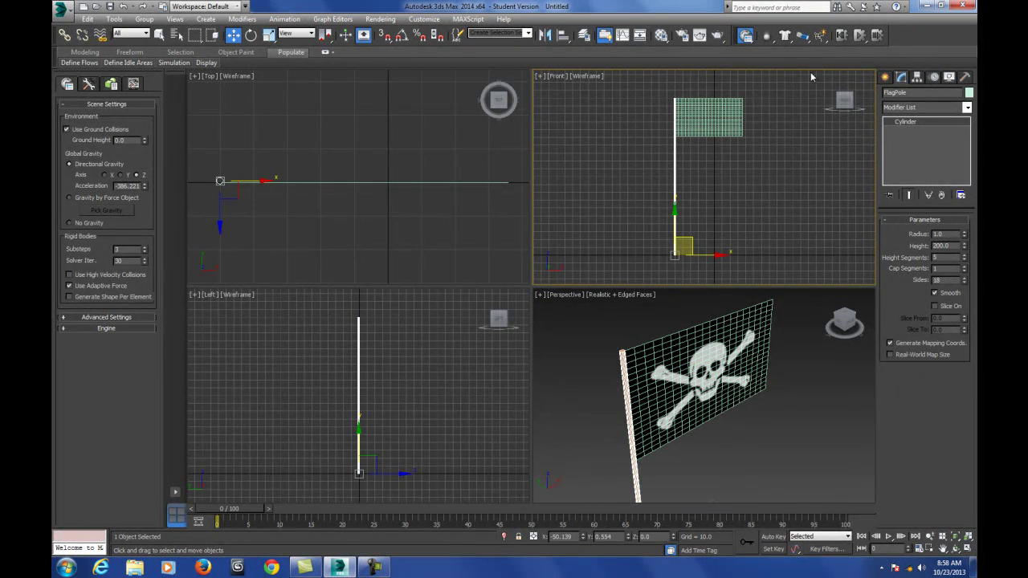
pyautogui.click(769, 40)
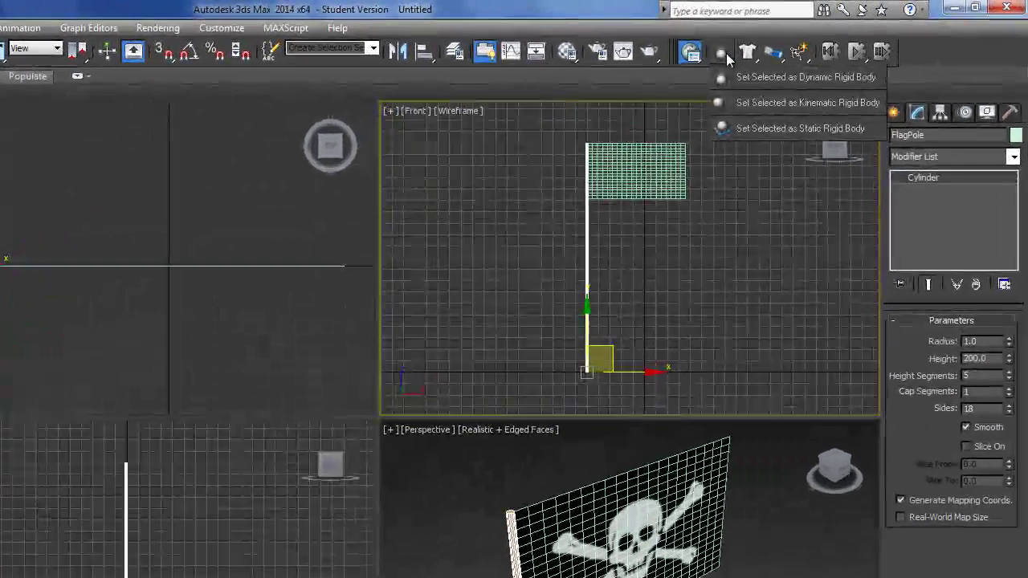
pyautogui.moveTo(727, 61); pyautogui.dragTo(761, 128)
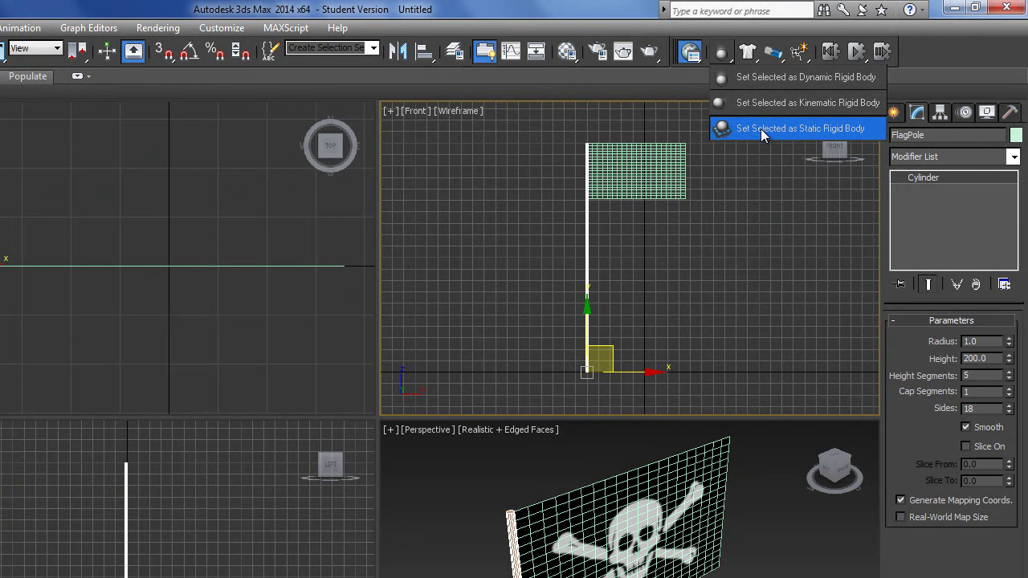
pyautogui.click(761, 128)
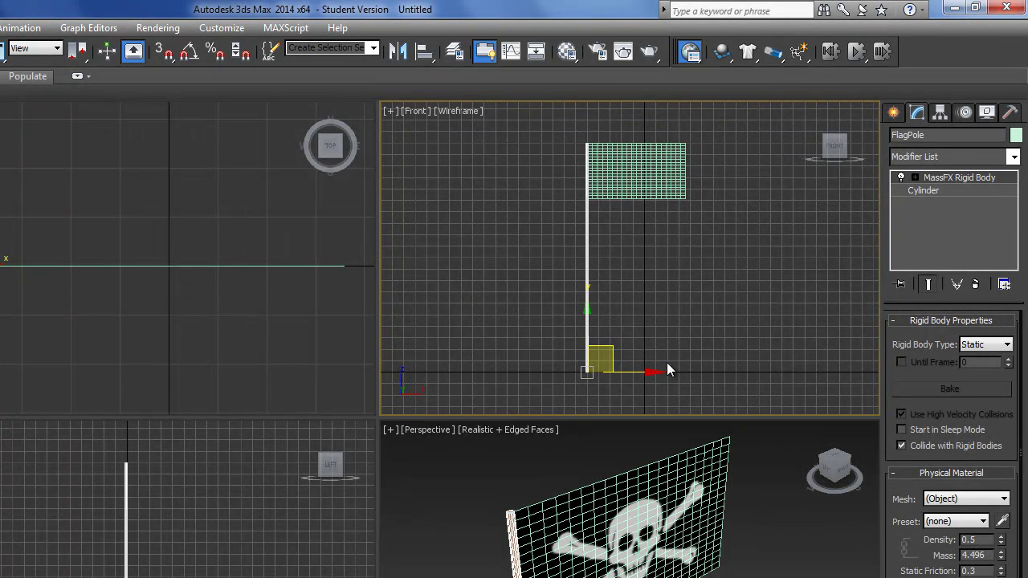
# Step: Apply a Dynamic mCloth modifier to the Flag plane from the MassFX toolbar
pyautogui.click(623, 177)
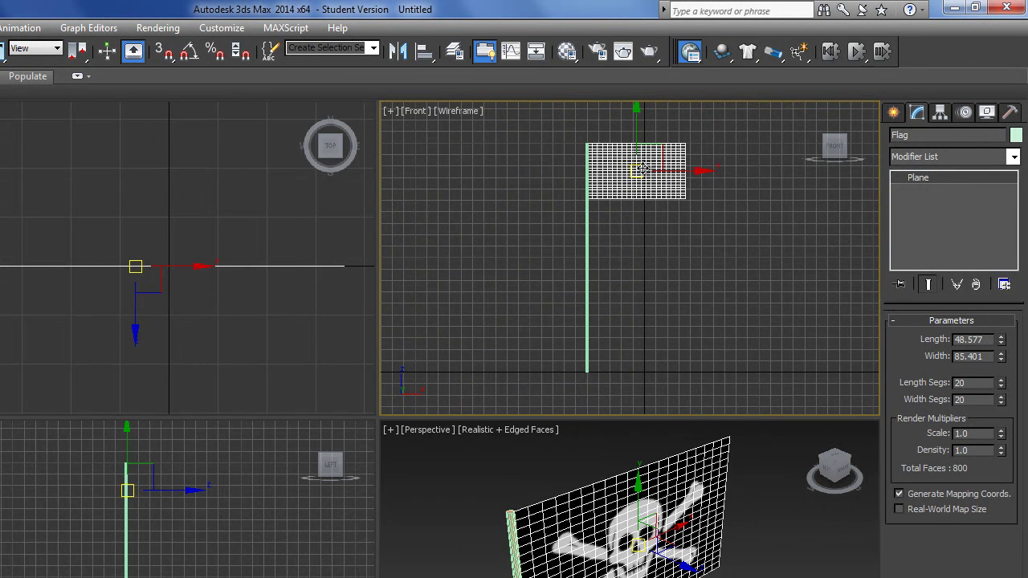
pyautogui.click(643, 169)
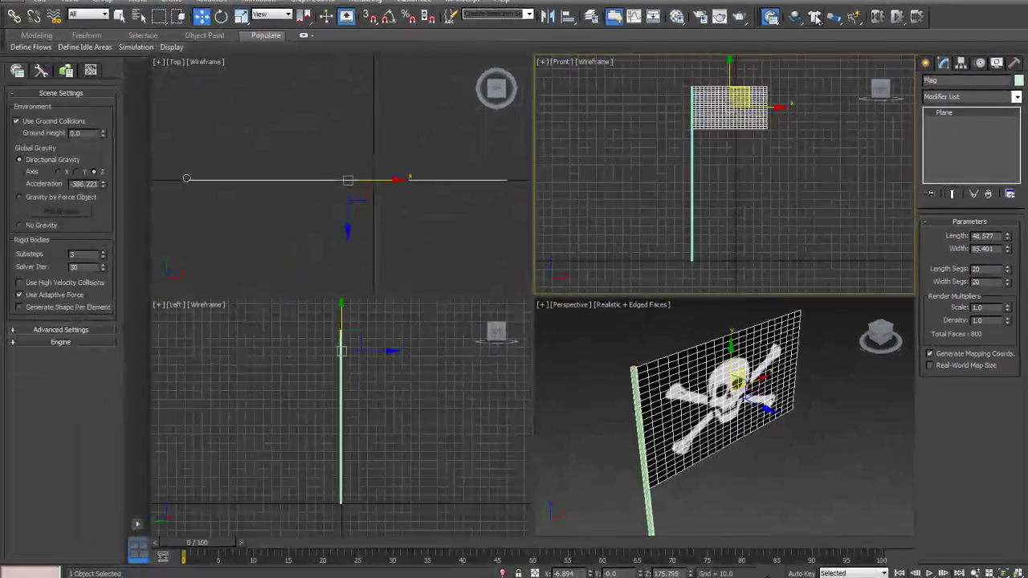
pyautogui.click(747, 52)
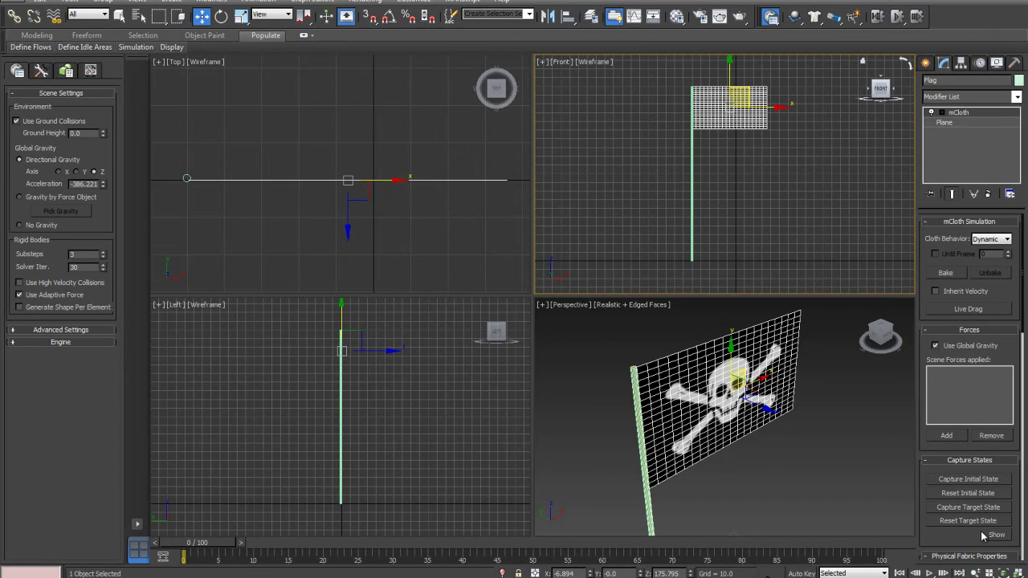
pyautogui.moveTo(988, 429)
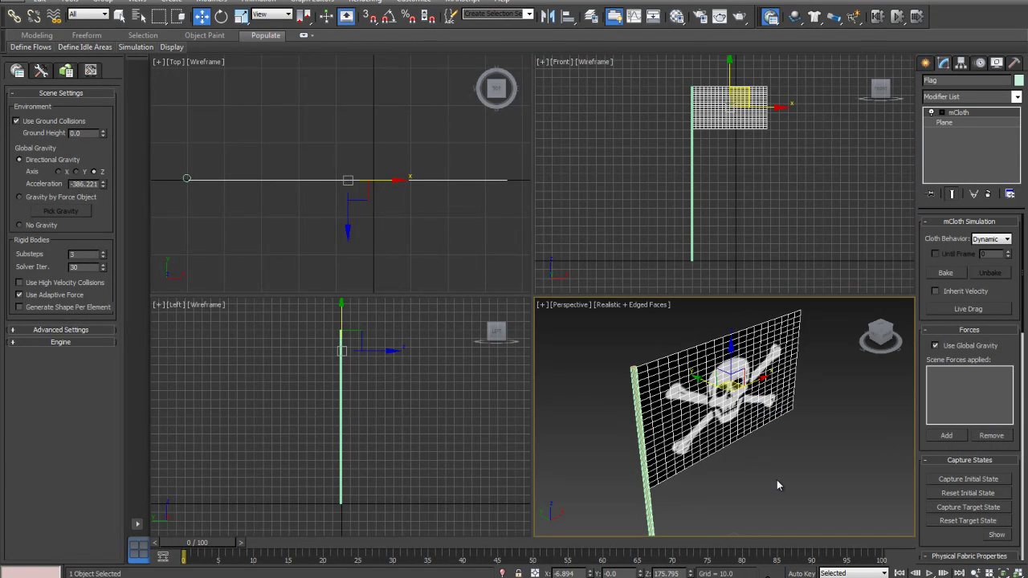
pyautogui.scroll(-5, 777, 480)
pyautogui.scroll(2, 759, 413)
pyautogui.moveTo(759, 414); pyautogui.dragTo(756, 402, button='middle')
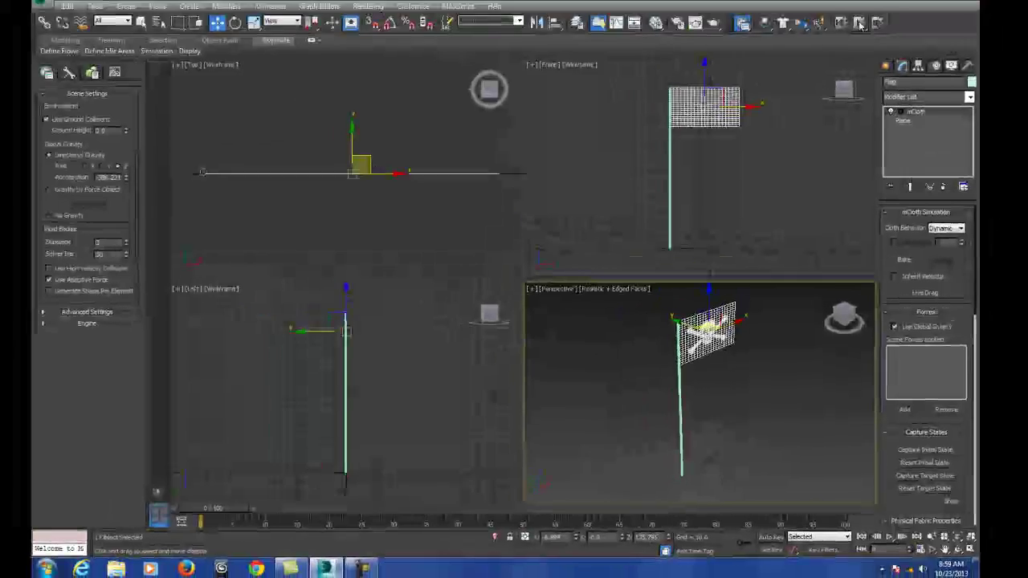
# Step: Test-run and reset the mCloth simulation, then zoom the Perspective view onto the flag
pyautogui.click(860, 35)
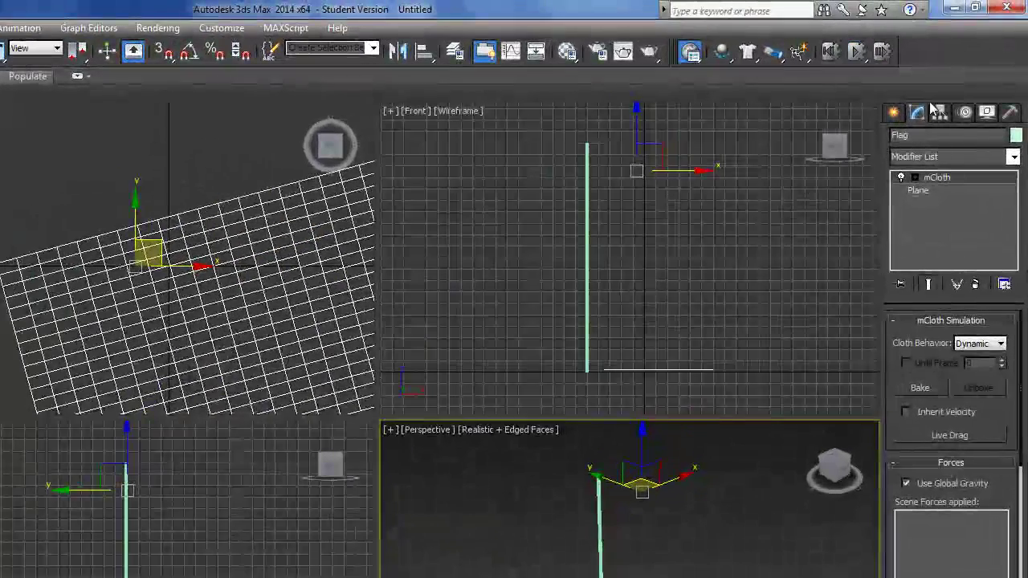
pyautogui.click(832, 52)
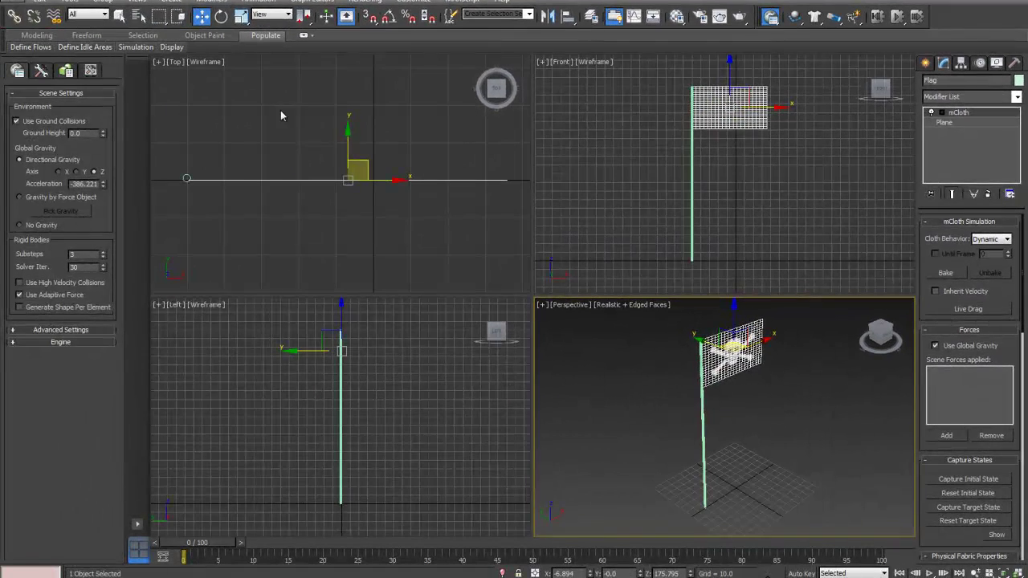
pyautogui.click(17, 71)
pyautogui.click(66, 71)
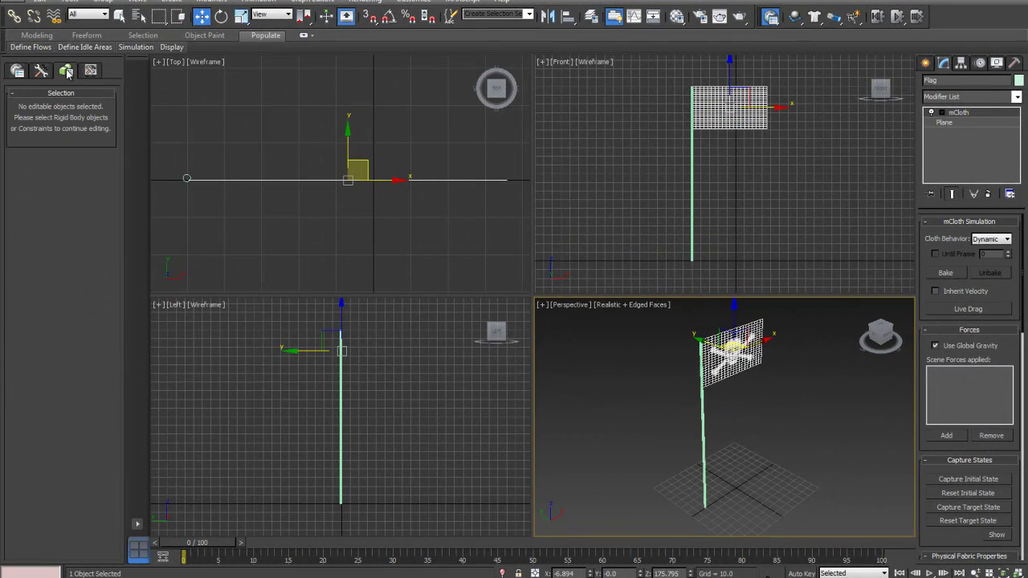
pyautogui.click(41, 71)
pyautogui.click(17, 71)
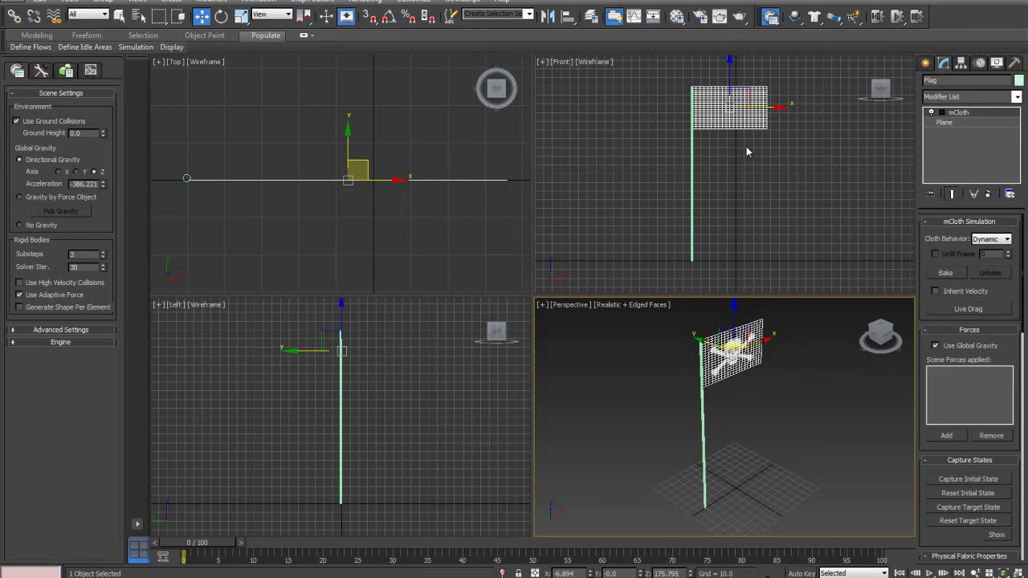
pyautogui.scroll(5, 754, 405)
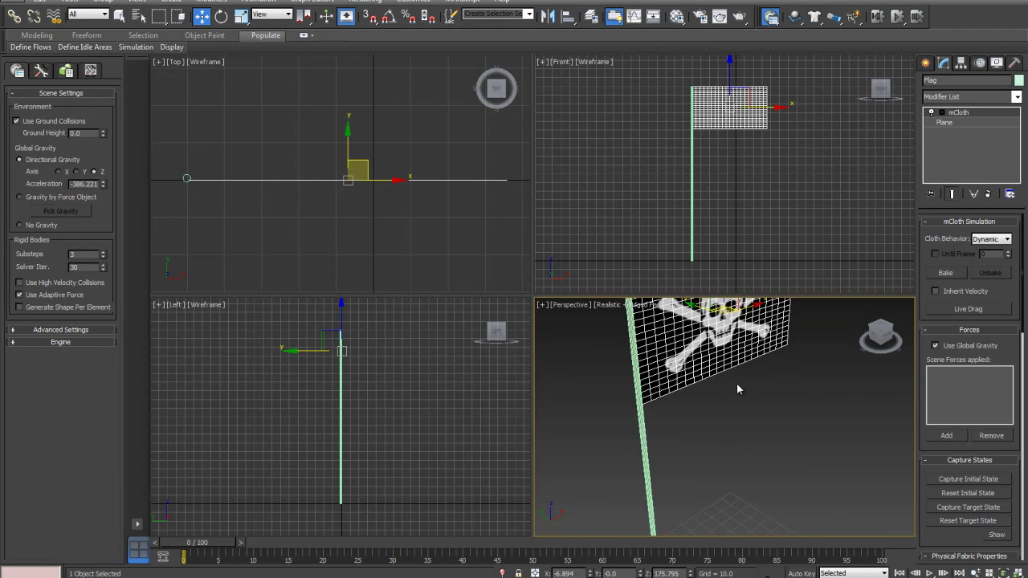
pyautogui.keyDown('alt'); pyautogui.moveTo(736, 383); pyautogui.dragTo(703, 375, button='middle'); pyautogui.keyUp('alt')
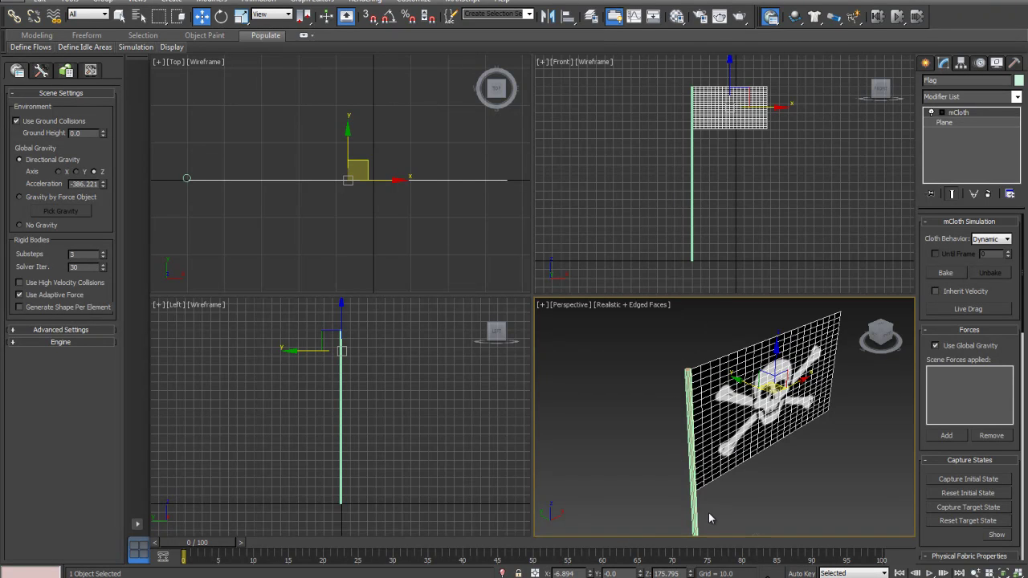
# Step: At mCloth Vertex level, box-select the flag's vertex column along the pole in Front view
pyautogui.click(942, 112)
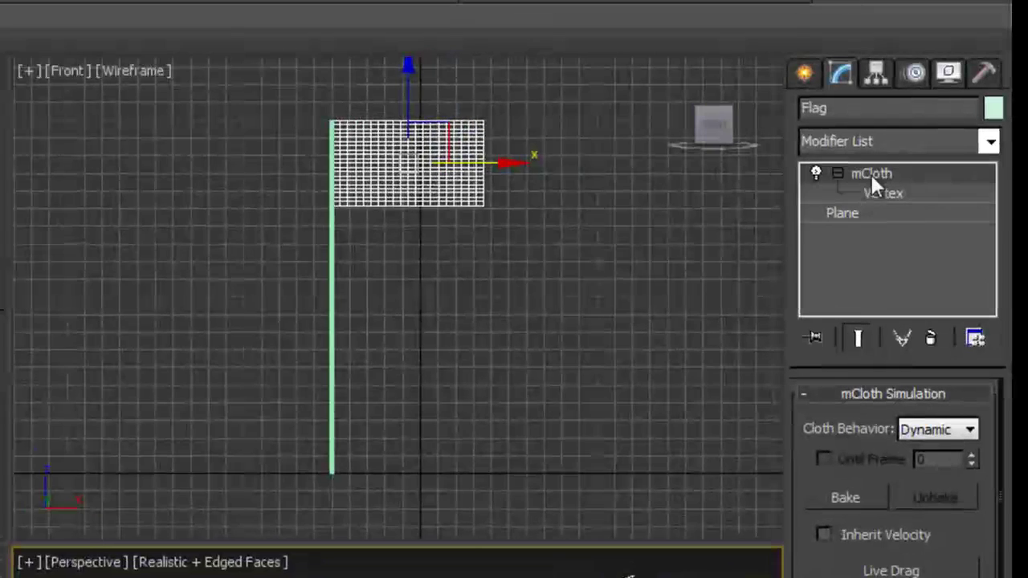
pyautogui.click(882, 193)
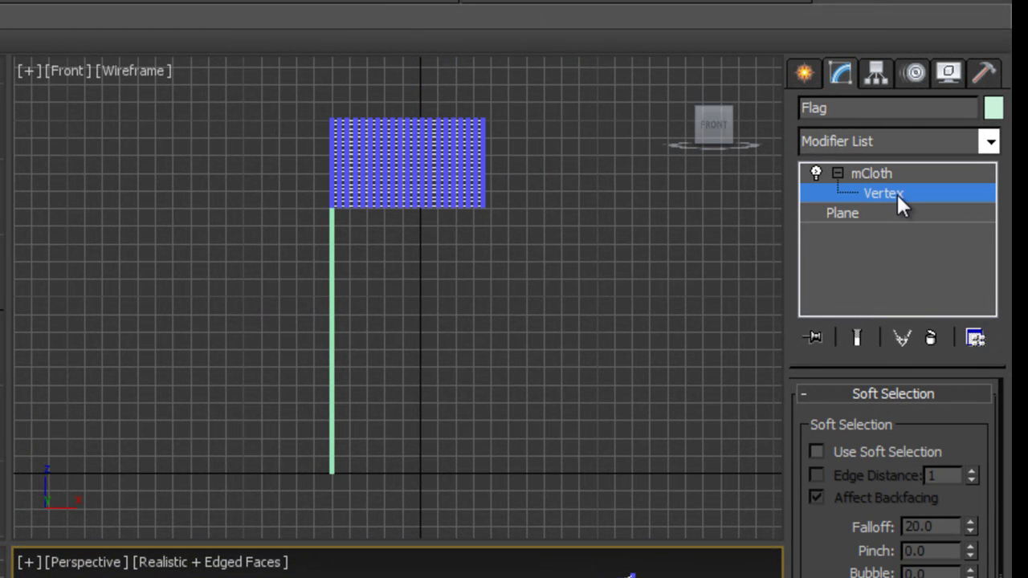
pyautogui.press('z')
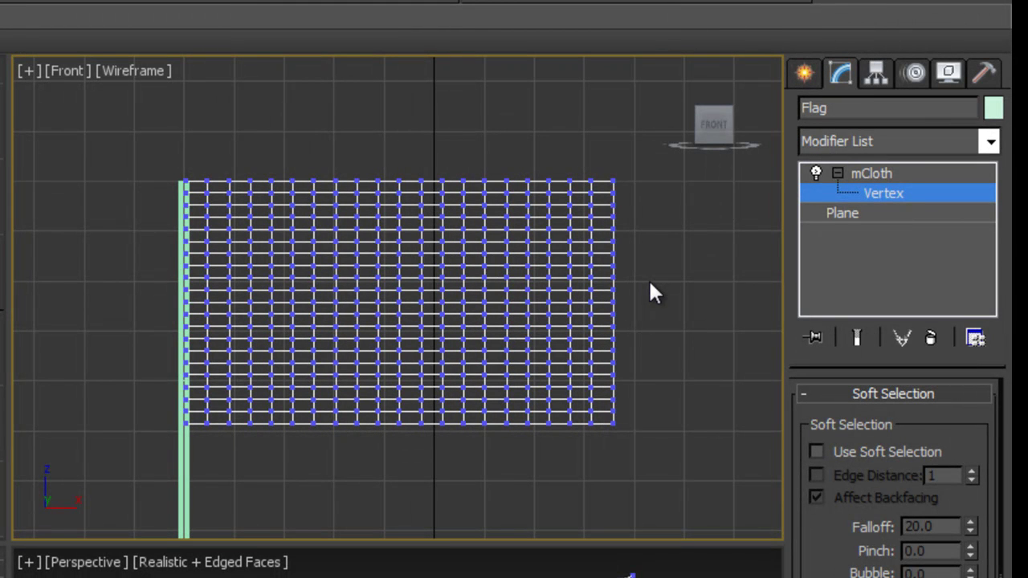
pyautogui.moveTo(815, 560); pyautogui.dragTo(751, 46)
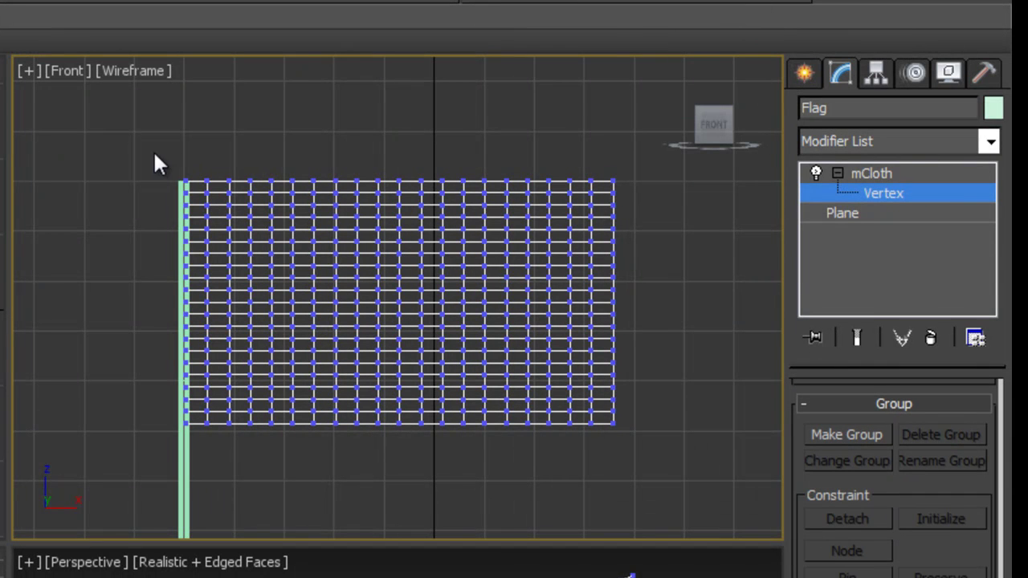
pyautogui.moveTo(176, 315); pyautogui.dragTo(200, 451)
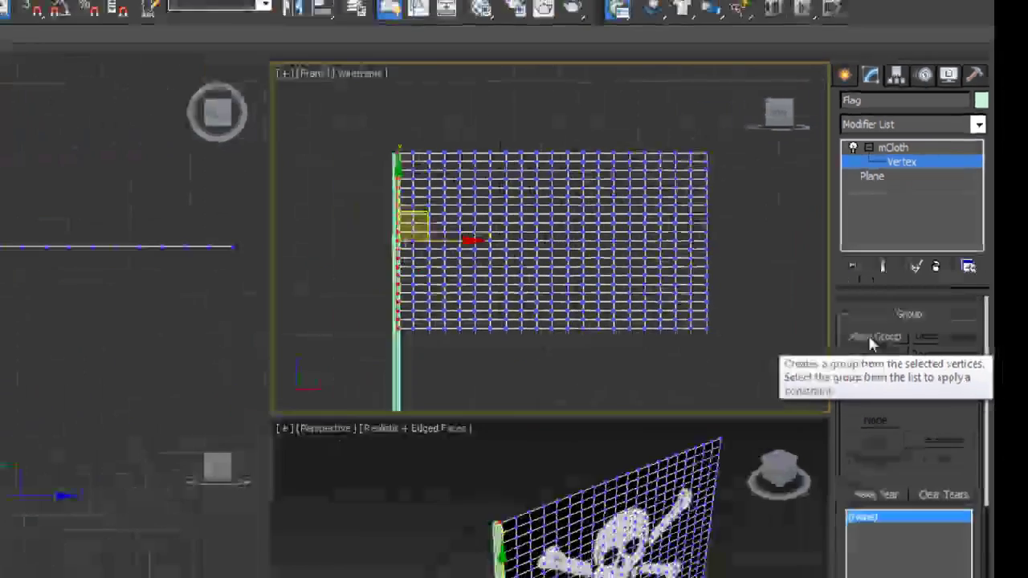
# Step: Make the 21 pole-edge vertices into Group001 and pin it as a node to FlagPole
pyautogui.click(873, 338)
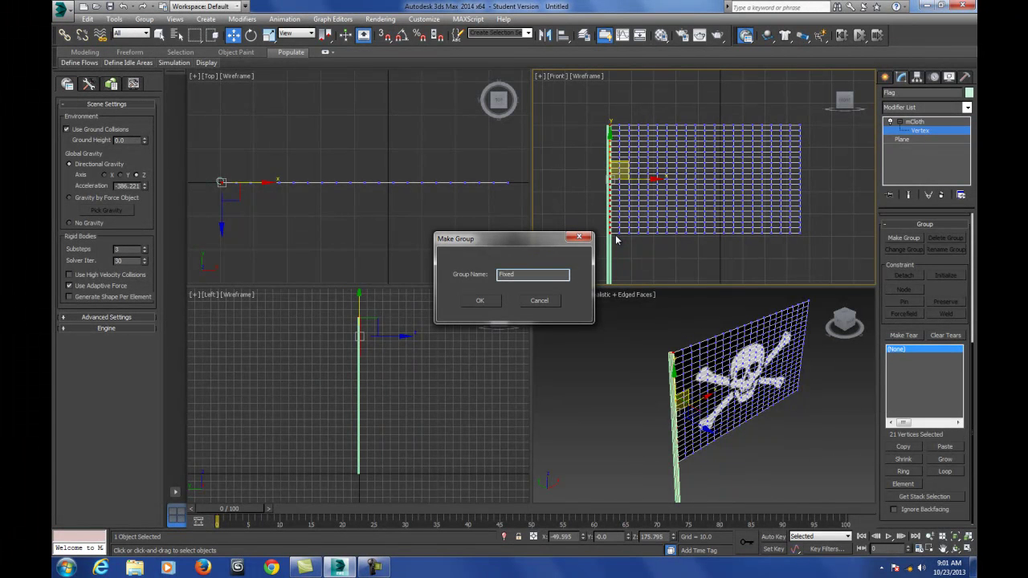
pyautogui.click(480, 301)
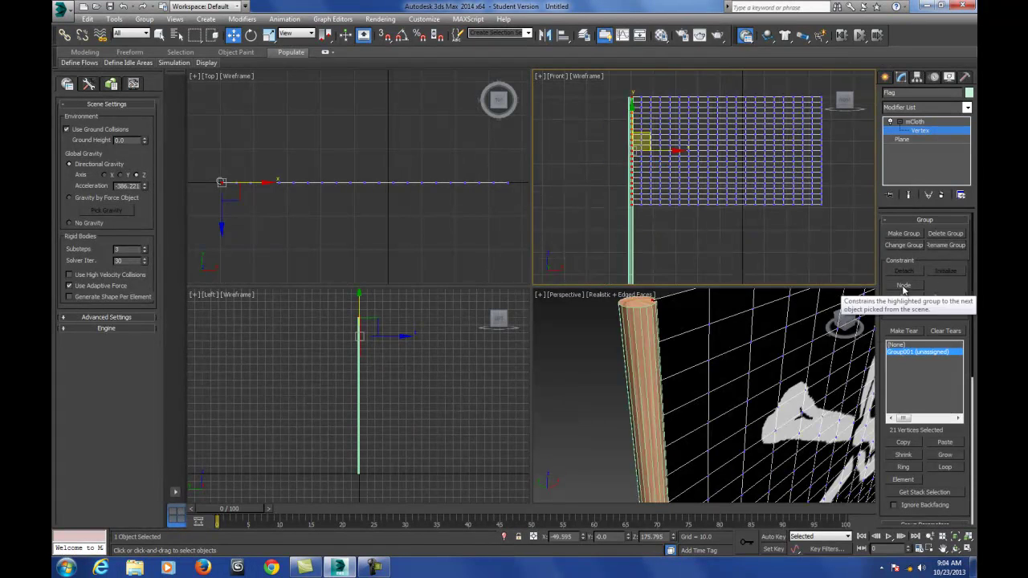
pyautogui.click(904, 285)
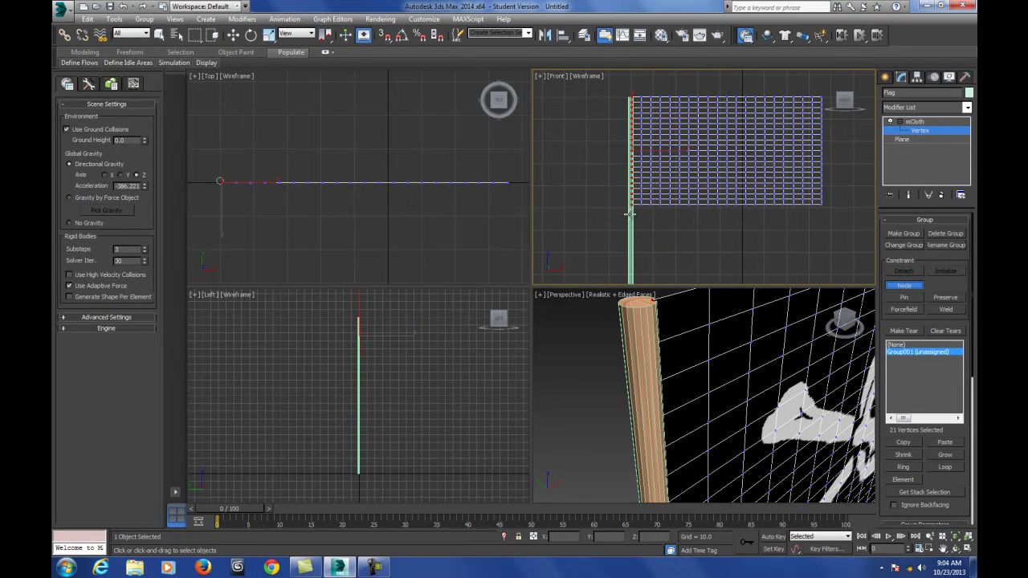
pyautogui.click(632, 215)
pyautogui.moveTo(240, 162); pyautogui.dragTo(311, 201, button='middle')
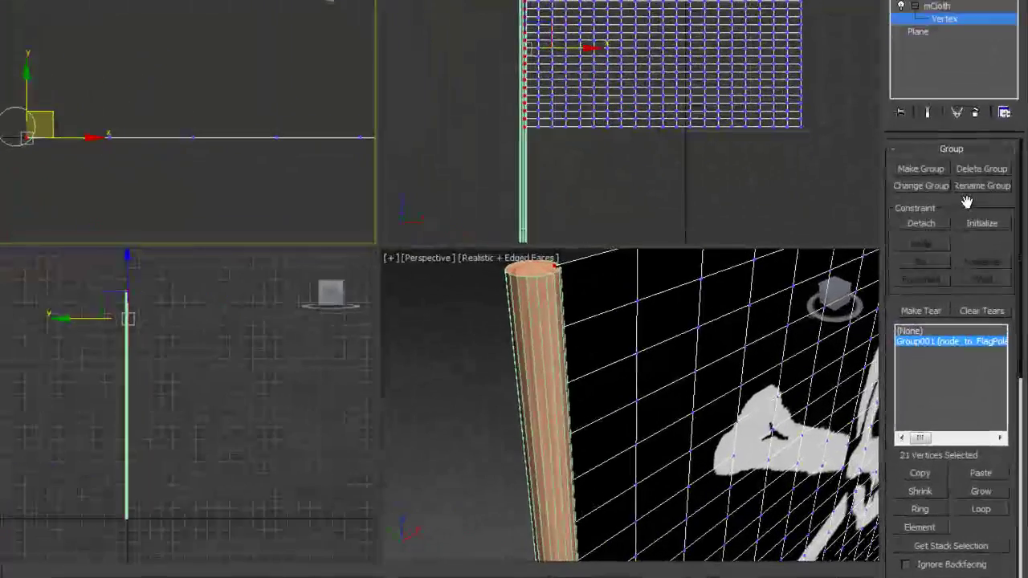
# Step: Orbit to the flag's skull side in a maximized Perspective view, then rewind to frame 0
pyautogui.click(919, 78)
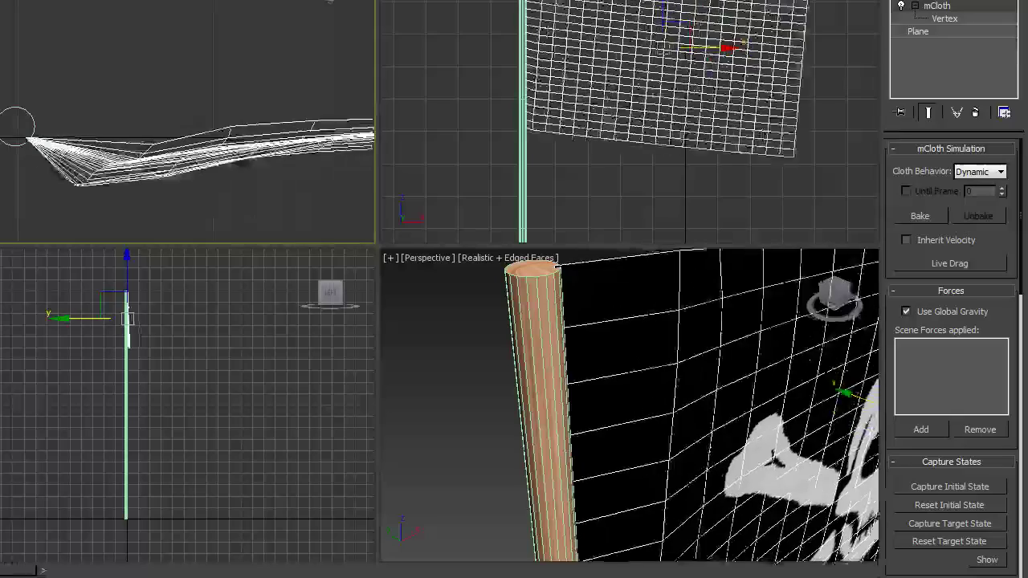
pyautogui.moveTo(589, 241); pyautogui.dragTo(629, 211, button='middle')
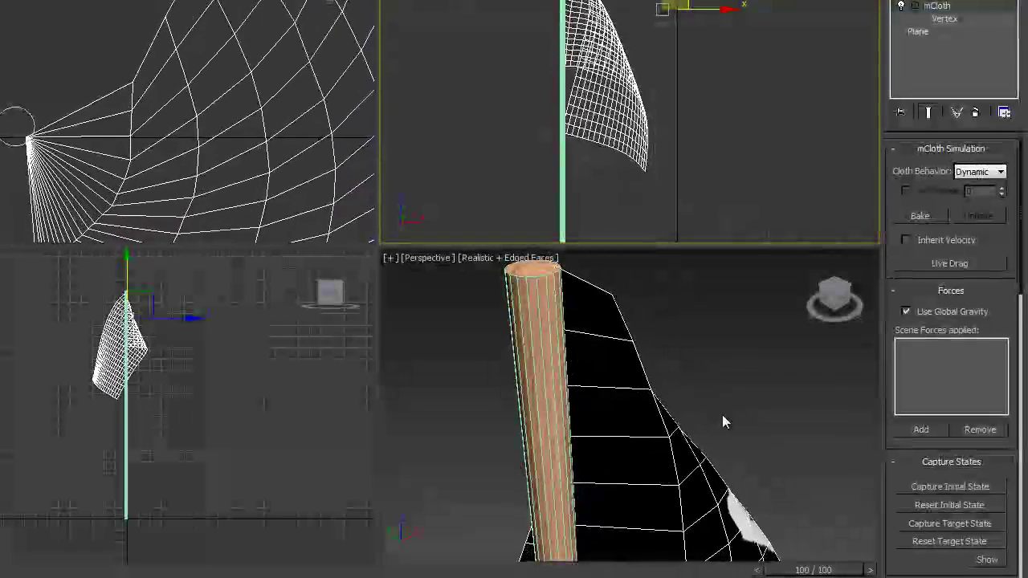
pyautogui.moveTo(722, 415); pyautogui.dragTo(691, 345, button='middle')
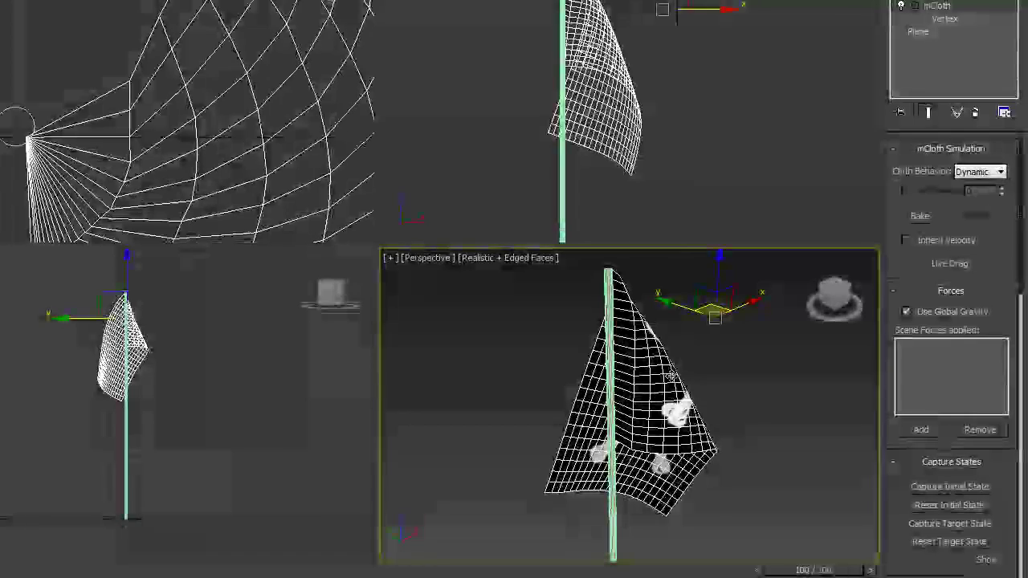
pyautogui.press('e')
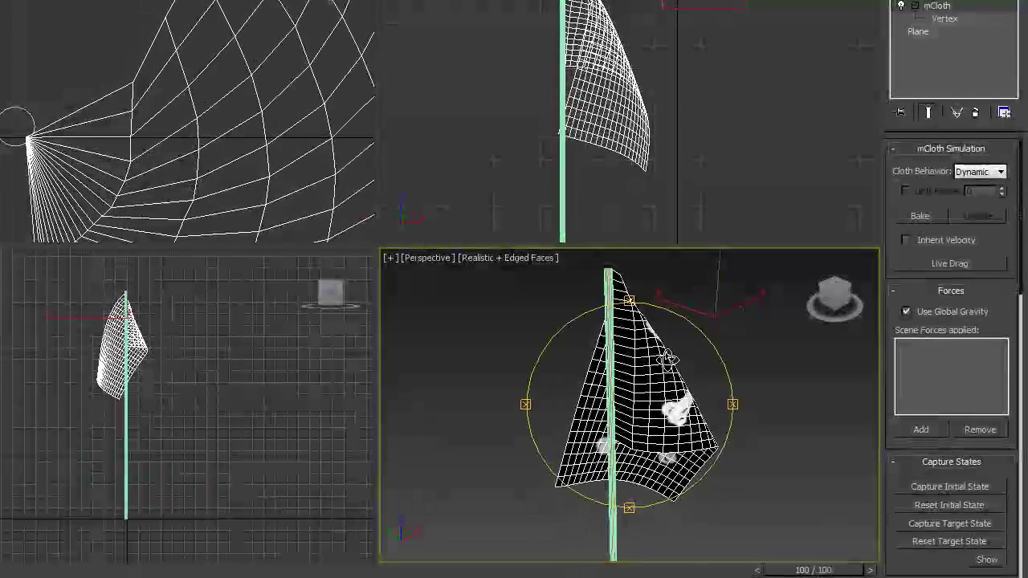
pyautogui.keyDown('alt'); pyautogui.moveTo(579, 385); pyautogui.dragTo(555, 406, button='middle'); pyautogui.keyUp('alt')
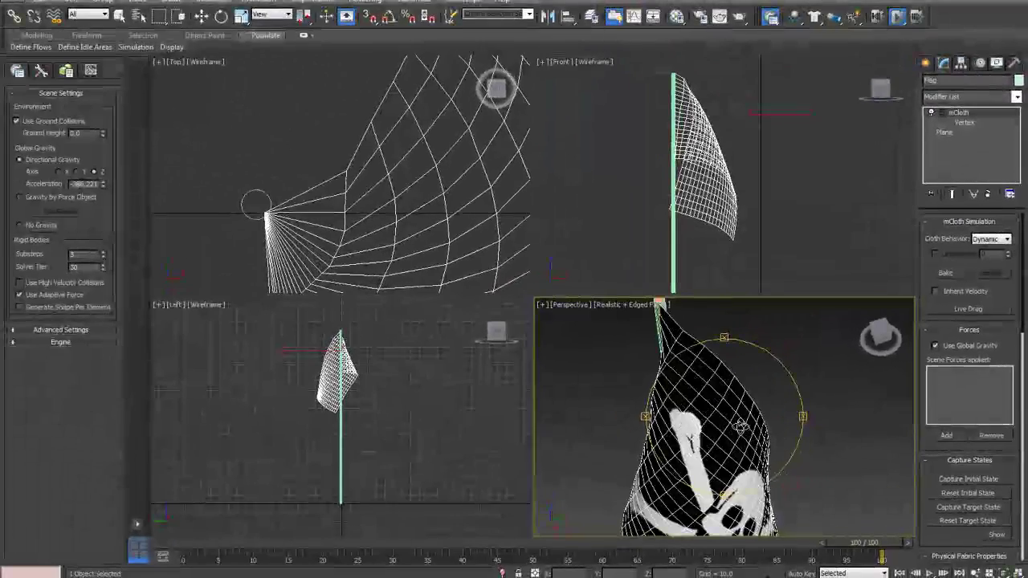
pyautogui.keyDown('alt'); pyautogui.moveTo(755, 418); pyautogui.dragTo(777, 452, button='middle'); pyautogui.keyUp('alt')
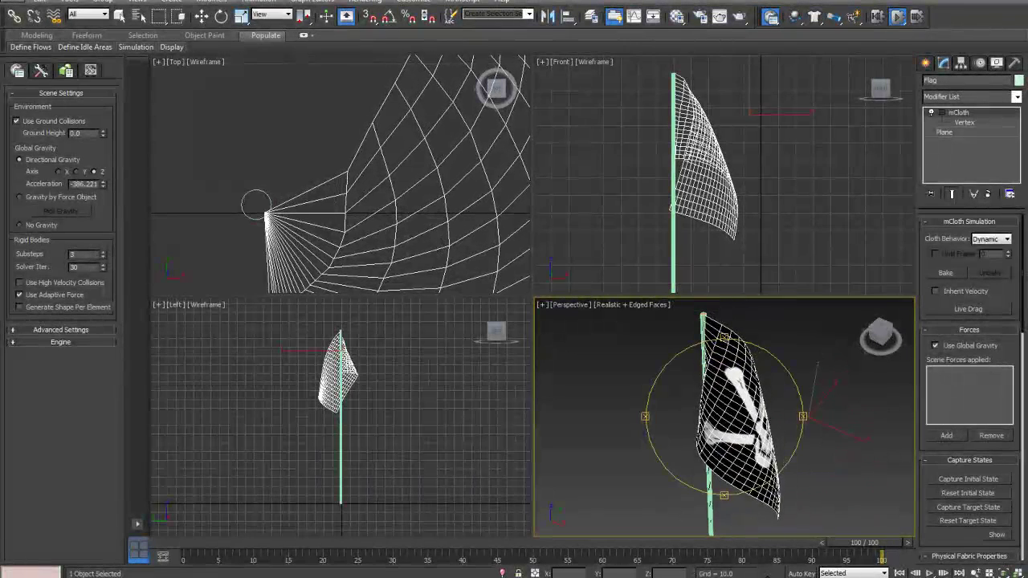
pyautogui.hotkey('alt', 'w')
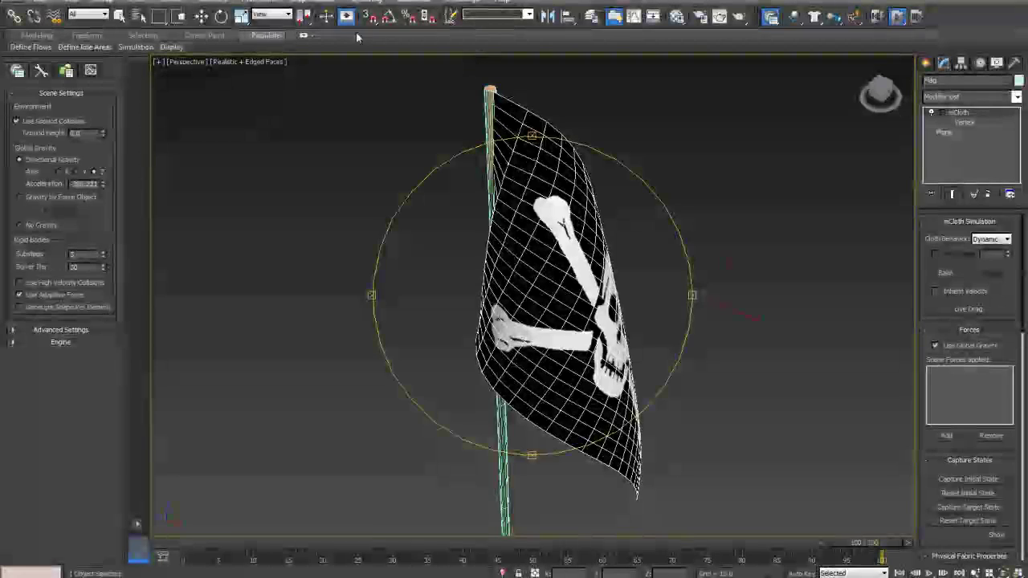
pyautogui.press('Escape')
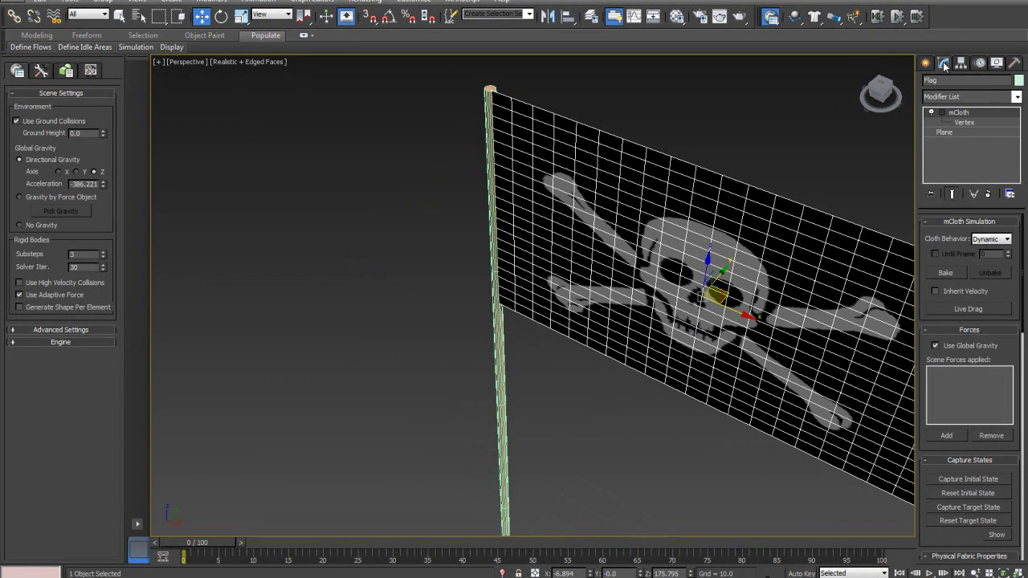
# Step: In Physical Fabric Properties, enter 0.5 for the flag cloth's Stretchiness and Bendiness
pyautogui.scroll(-5, 994, 207)
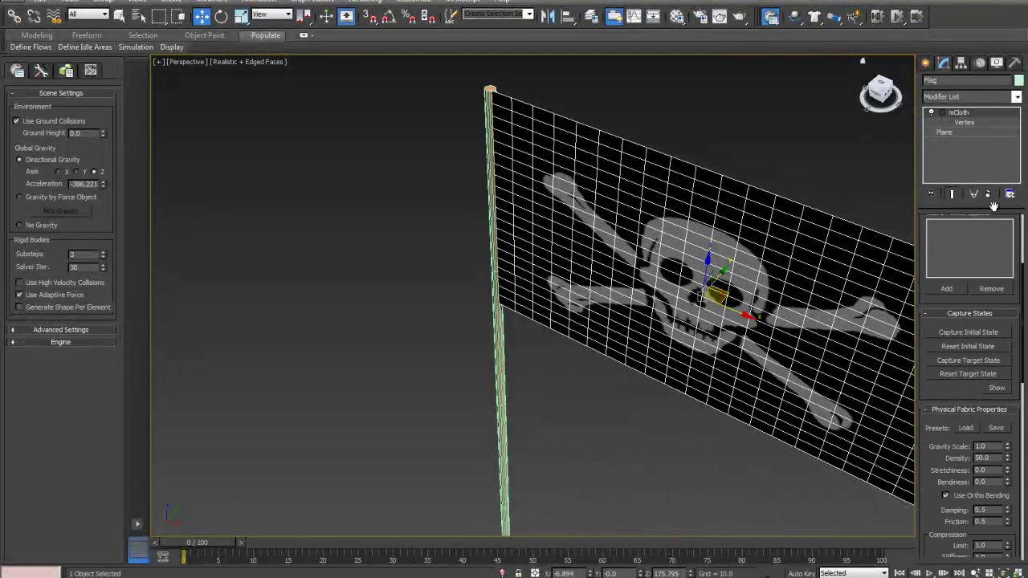
pyautogui.scroll(-4, 994, 207)
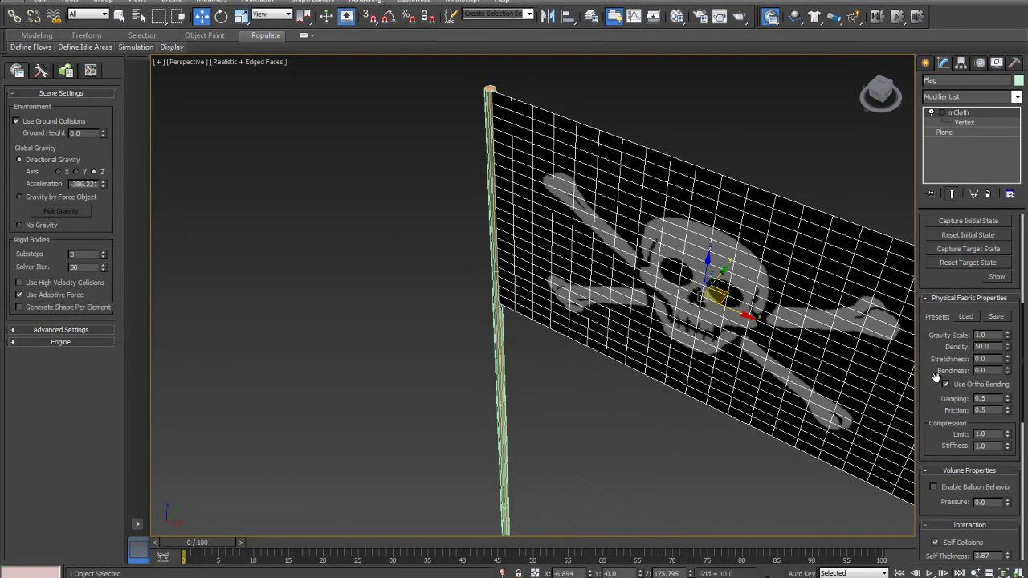
pyautogui.scroll(-3, 936, 377)
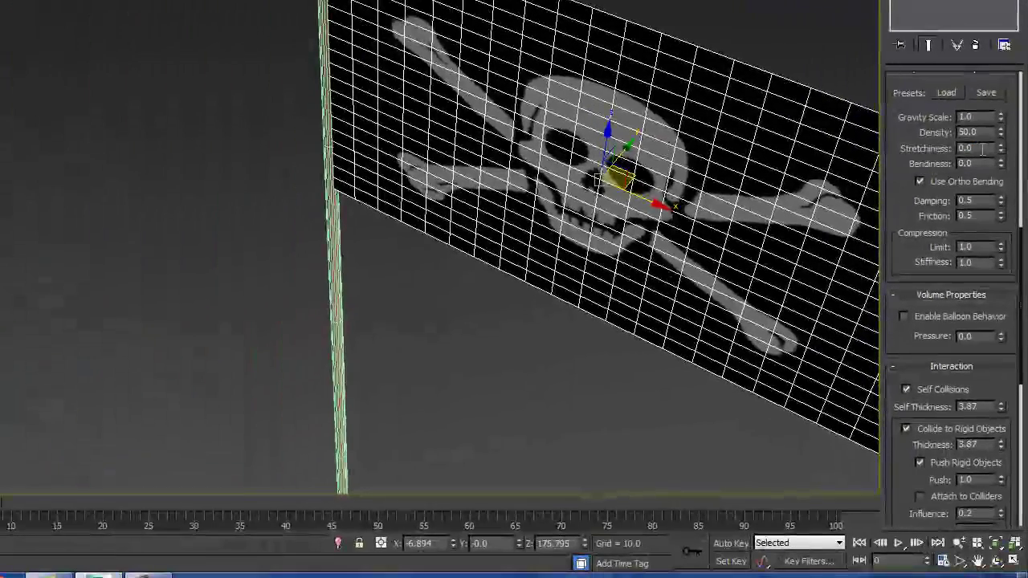
pyautogui.doubleClick(982, 149)
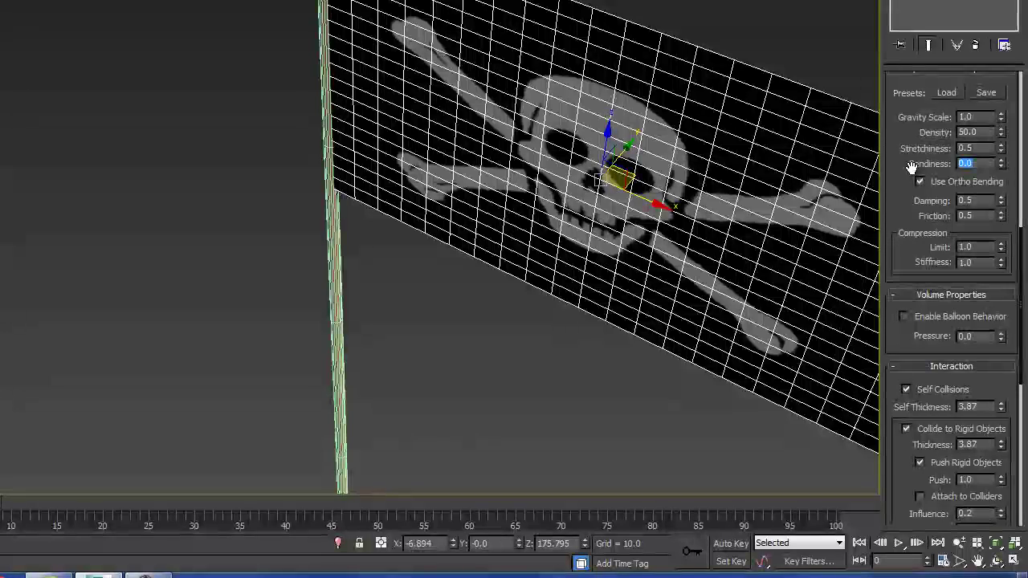
pyautogui.write('.5')
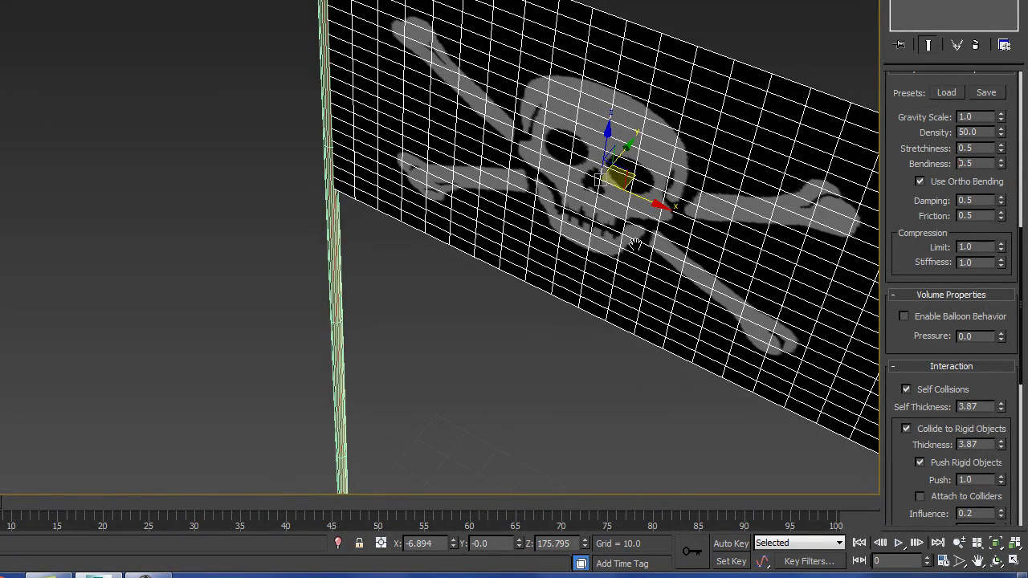
pyautogui.moveTo(635, 243); pyautogui.dragTo(306, 215, button='middle')
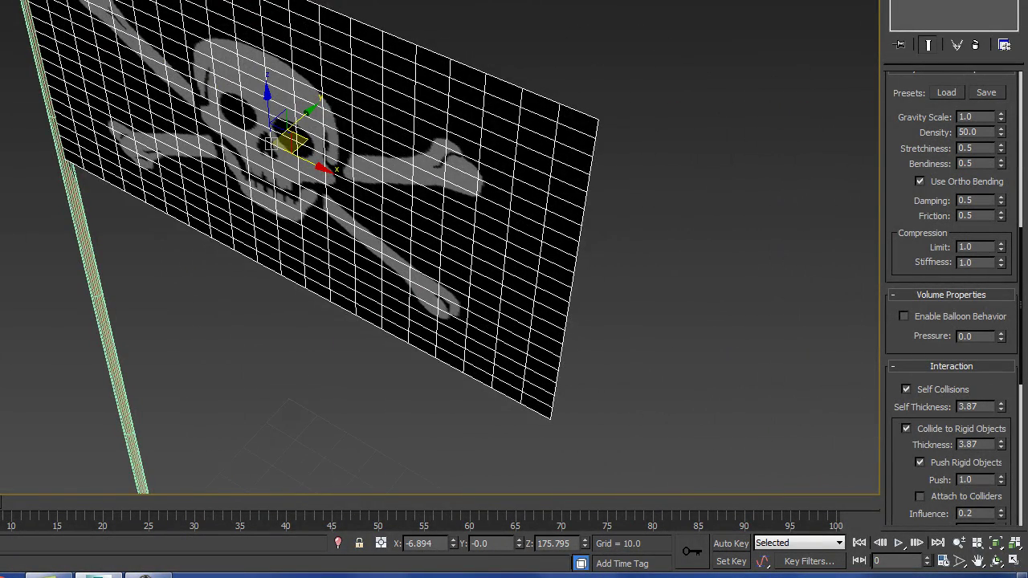
# Step: Play the cloth simulation and orbit around the pole to watch the flag droop
pyautogui.press('/')
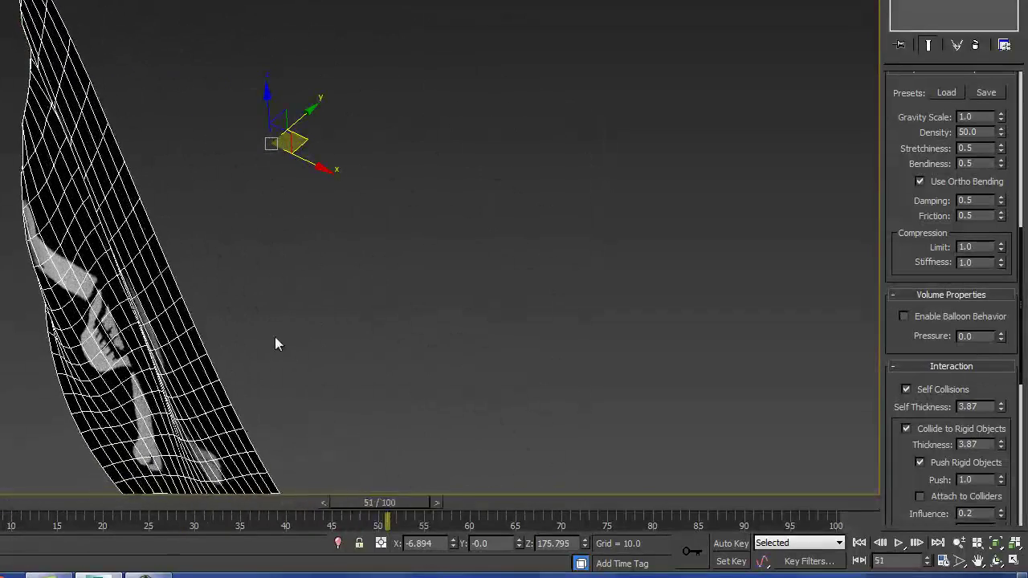
pyautogui.moveTo(275, 337); pyautogui.dragTo(544, 153, button='middle')
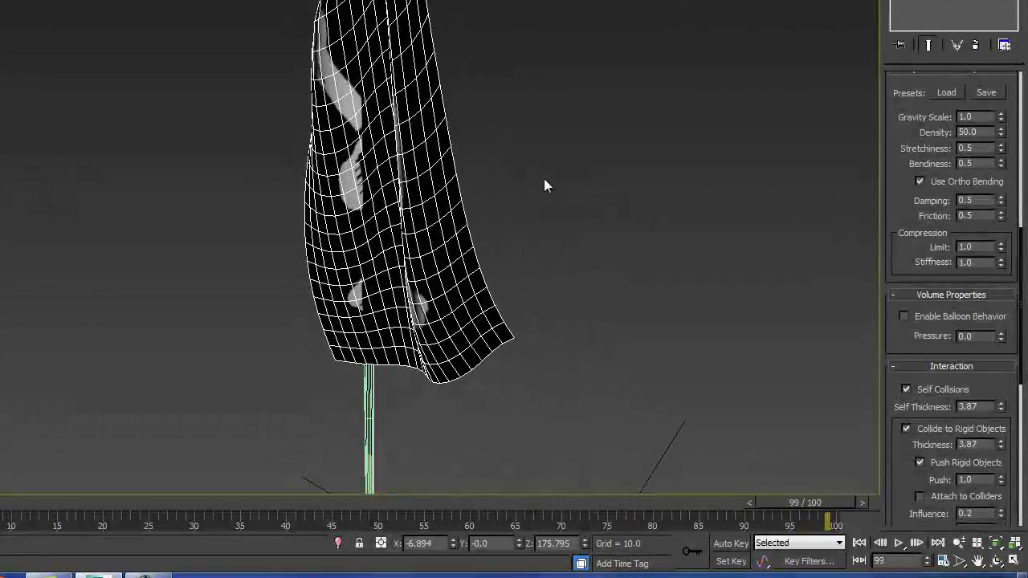
pyautogui.click(996, 561)
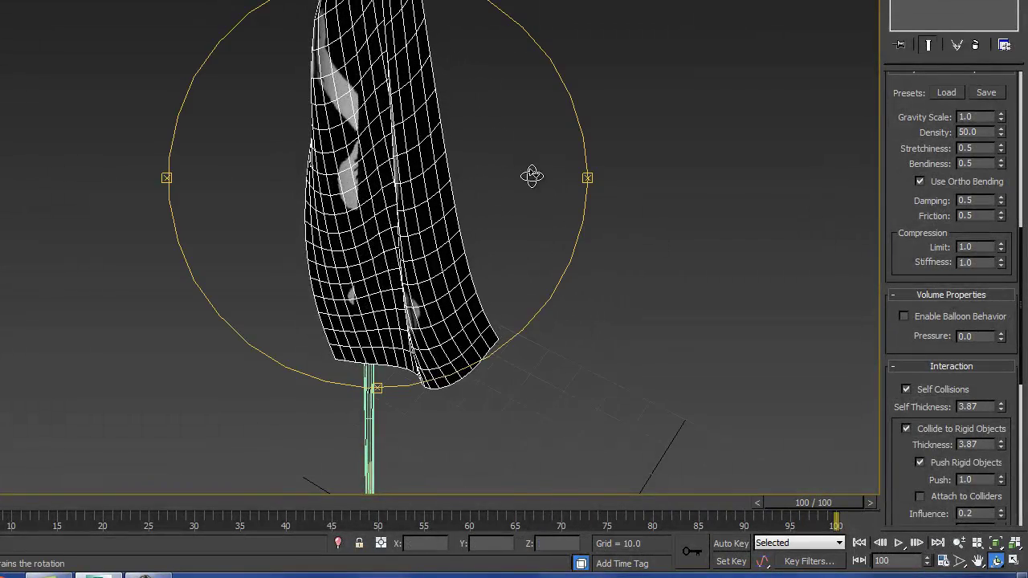
pyautogui.moveTo(531, 177); pyautogui.dragTo(535, 303)
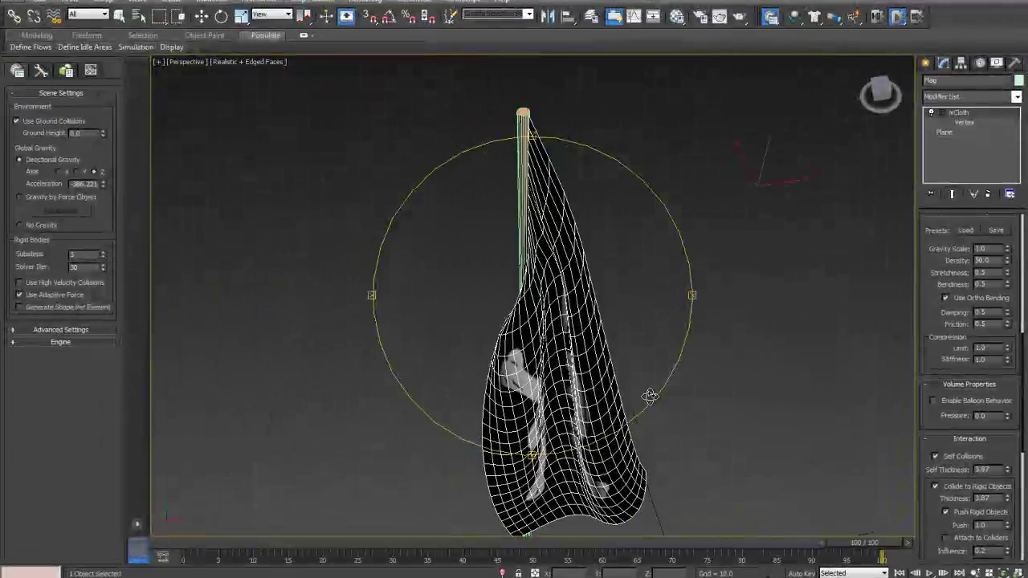
pyautogui.moveTo(650, 396); pyautogui.dragTo(533, 435)
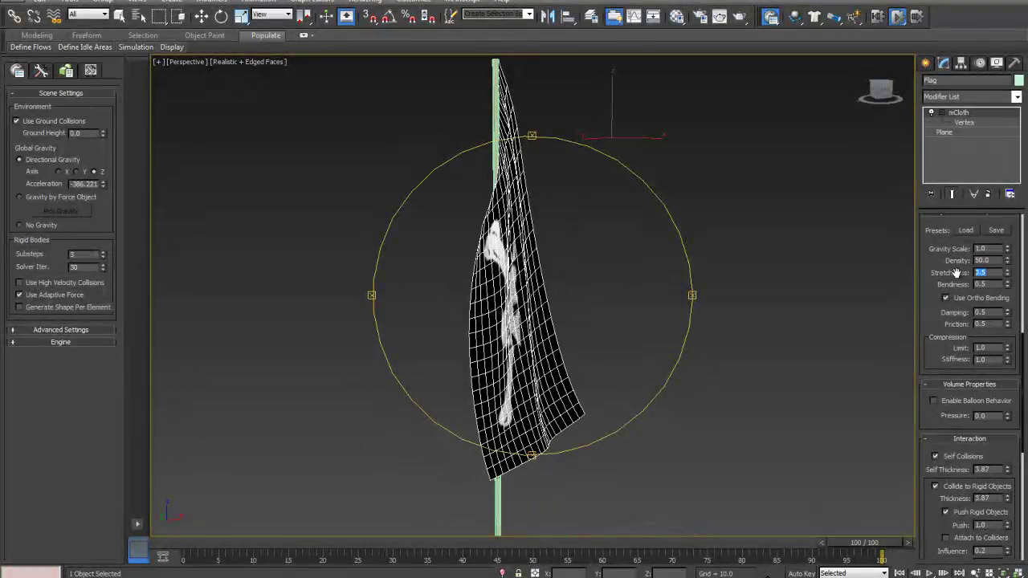
# Step: Lower the flag's Stretchiness to 0.1, then stop and rewind to frame 0
pyautogui.moveTo(985, 272); pyautogui.dragTo(956, 273)
pyautogui.write('.1')
pyautogui.press('Return')
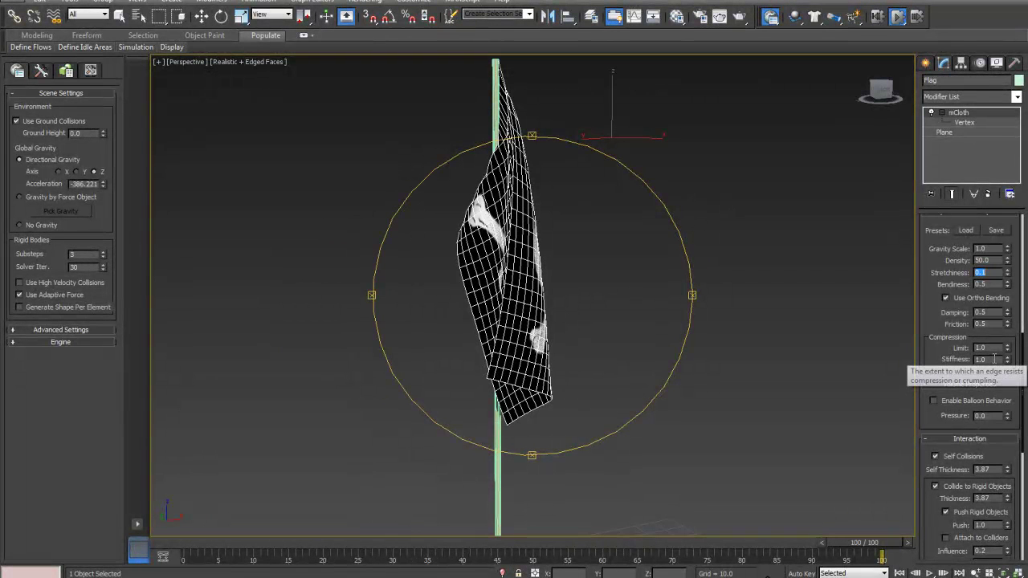
pyautogui.click(875, 17)
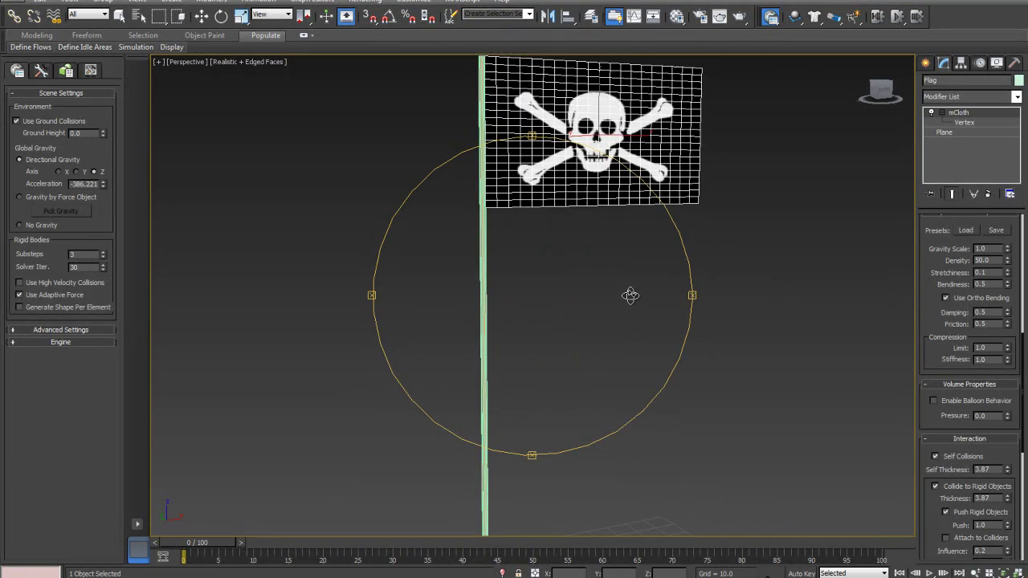
pyautogui.moveTo(630, 295); pyautogui.dragTo(631, 284)
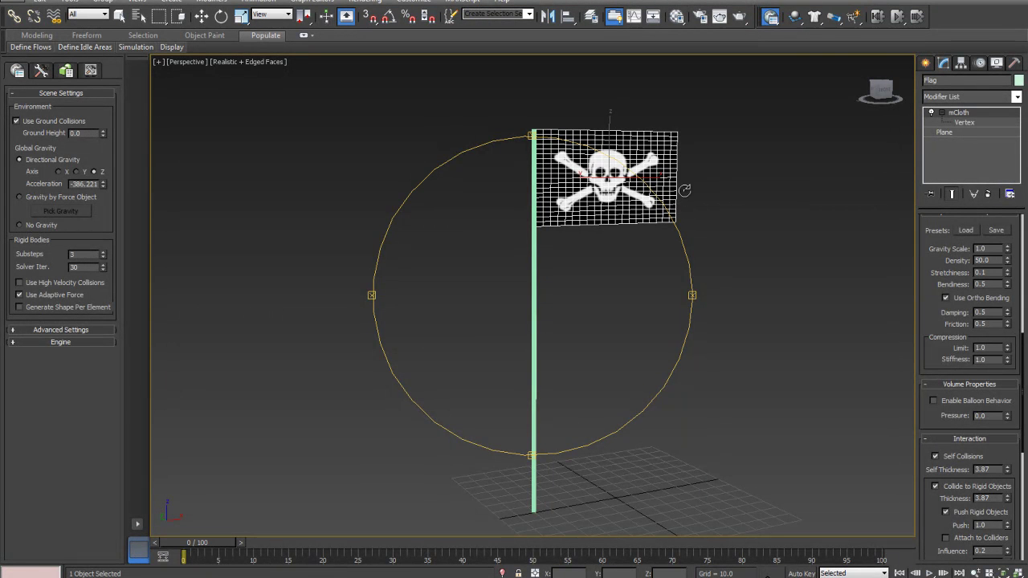
# Step: Create a Wind space warp, Wind001, near the top of the pole
pyautogui.click(927, 63)
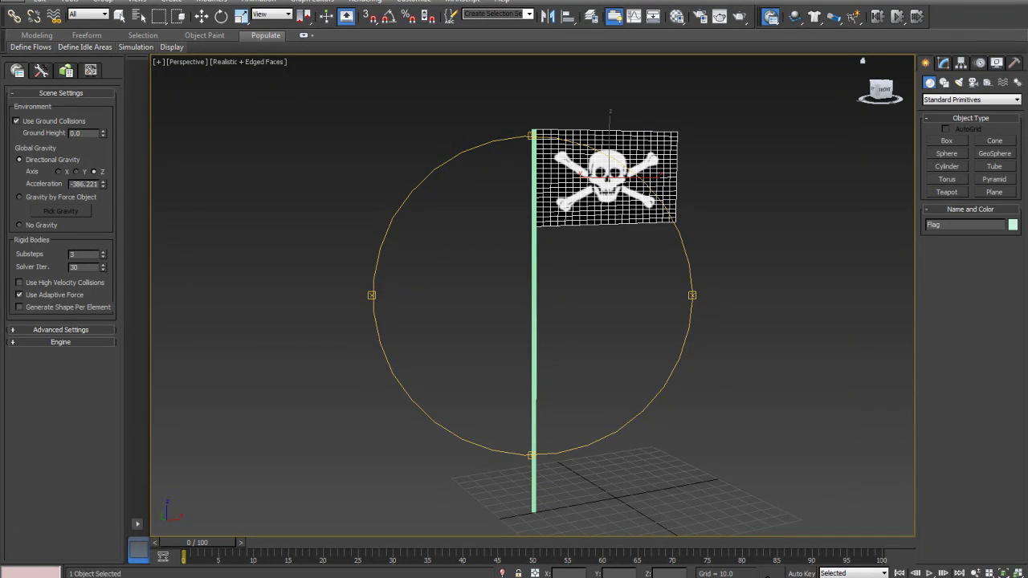
pyautogui.hotkey('alt', 'w')
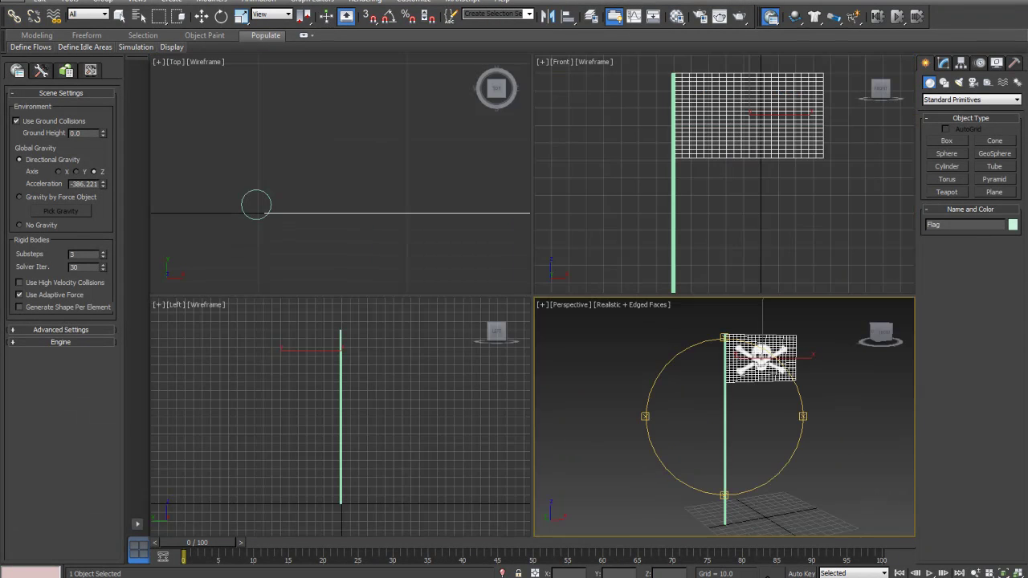
pyautogui.click(1003, 84)
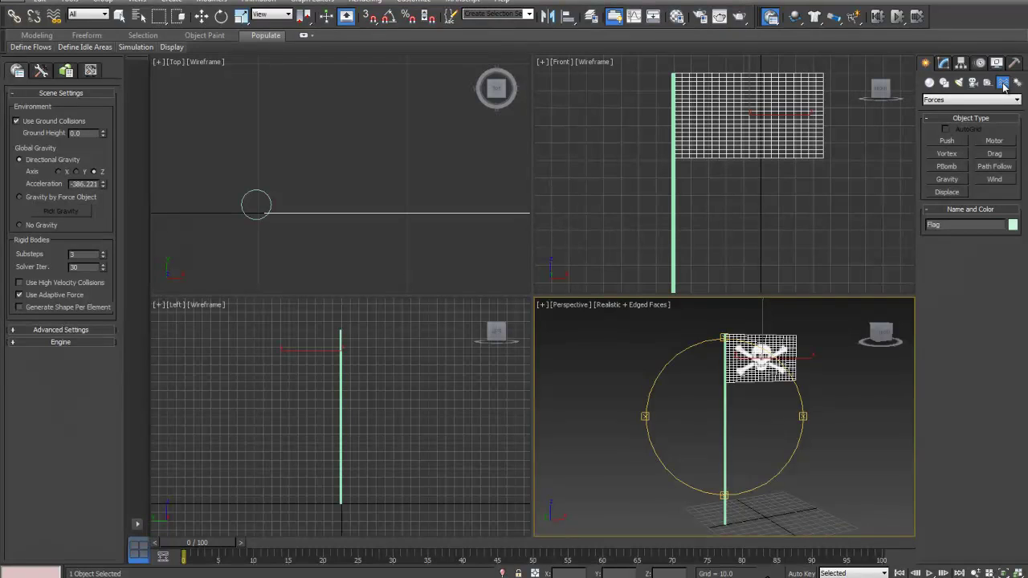
pyautogui.click(994, 181)
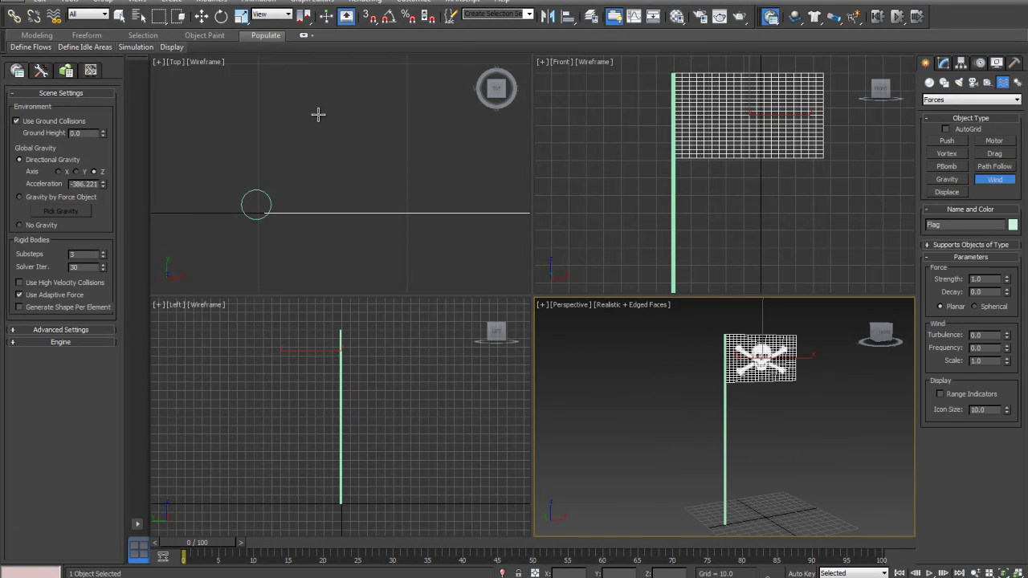
pyautogui.moveTo(316, 362)
pyautogui.mouseDown()
pyautogui.moveTo(307, 391)
pyautogui.moveTo(320, 351)
pyautogui.mouseUp()
# Step: Move Wind001 to the left of the flag and rotate it to blow toward the cloth
pyautogui.click(201, 16)
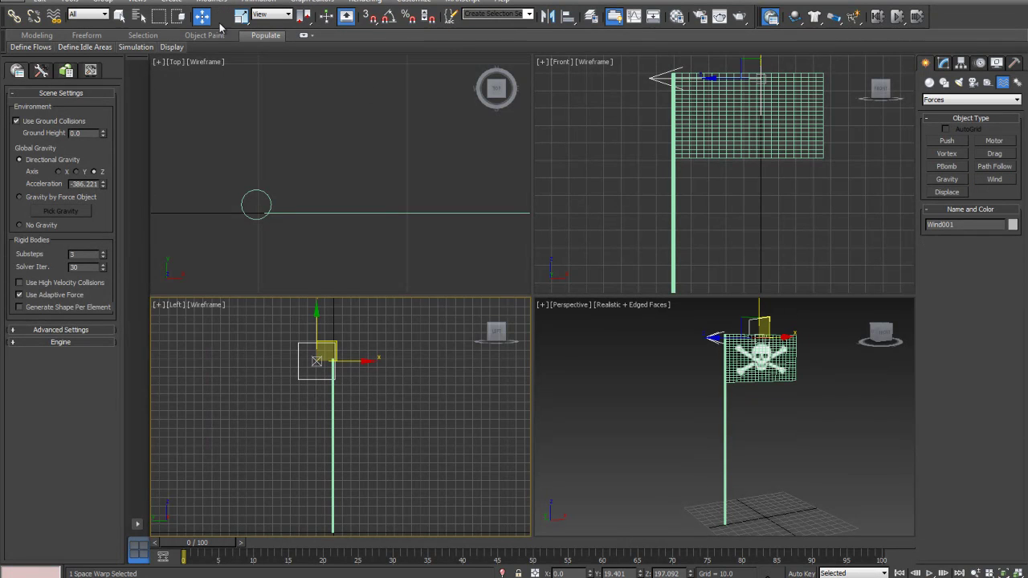
pyautogui.scroll(-5, 626, 153)
pyautogui.moveTo(696, 134); pyautogui.dragTo(582, 135)
pyautogui.moveTo(541, 223); pyautogui.dragTo(661, 223, button='middle')
pyautogui.scroll(-5, 355, 168)
pyautogui.scroll(4, 355, 167)
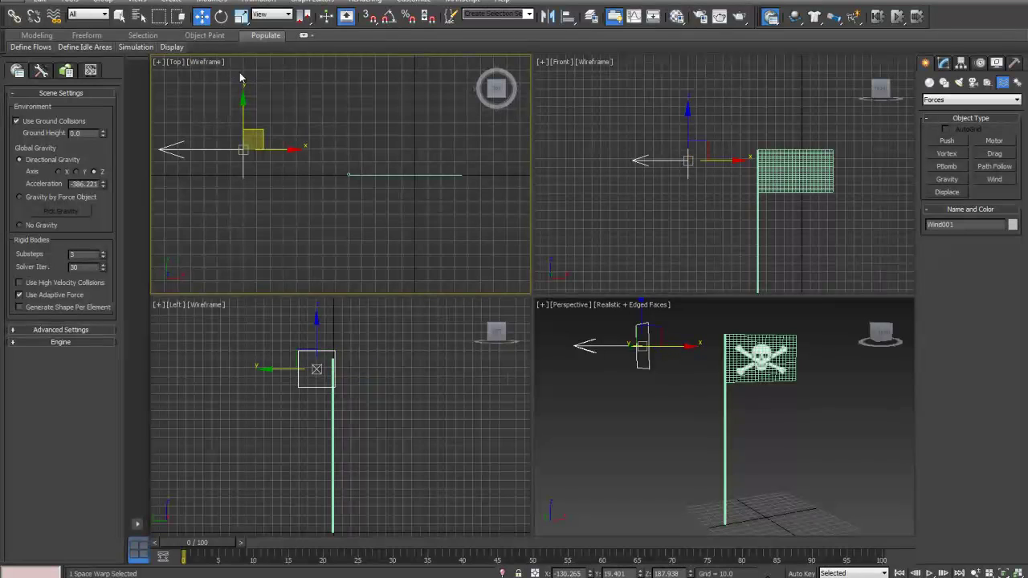
pyautogui.click(221, 16)
pyautogui.moveTo(205, 119); pyautogui.dragTo(216, 399)
pyautogui.click(201, 16)
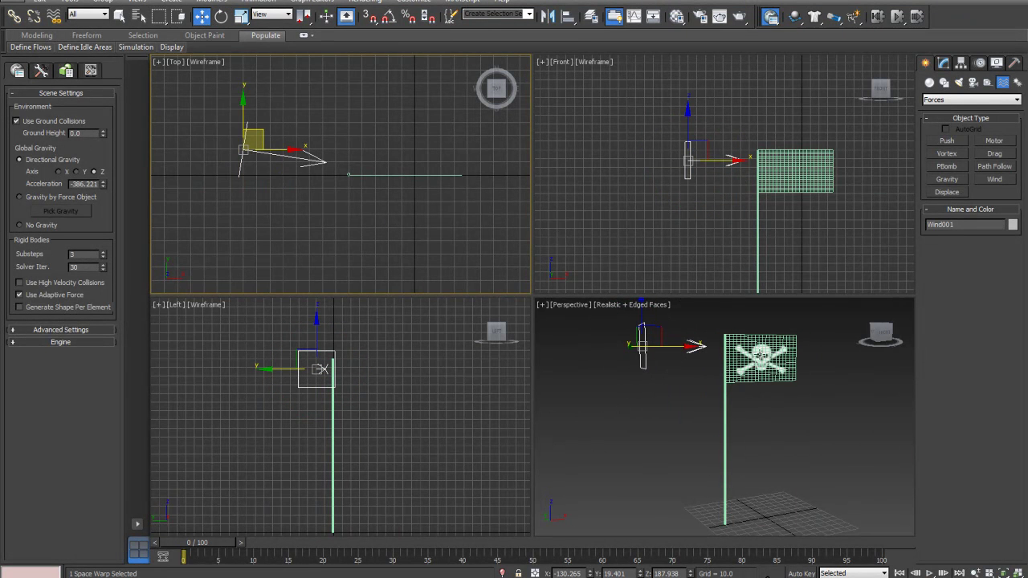
pyautogui.scroll(5, 758, 373)
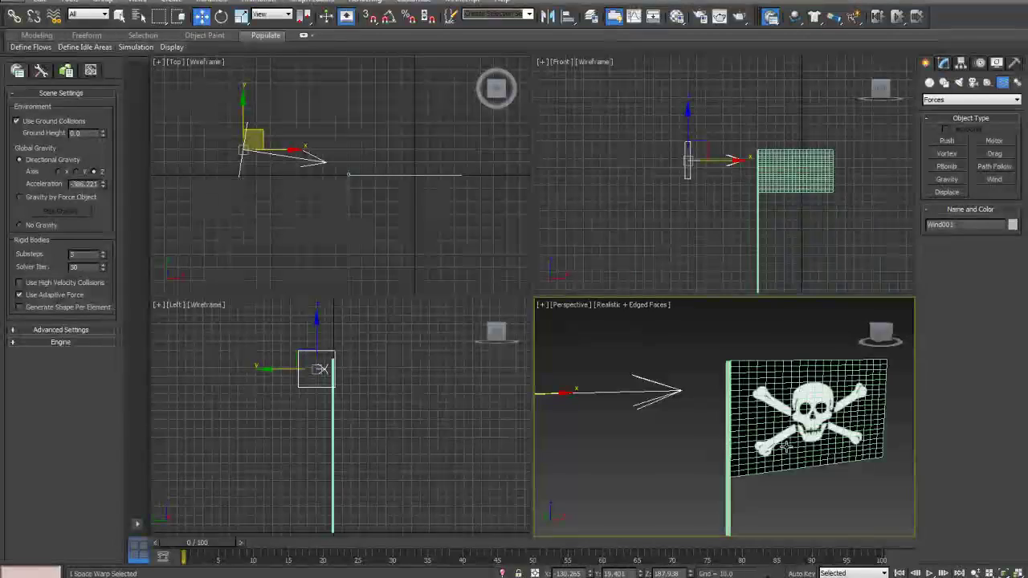
# Step: In the Modify panel, set Wind001's Strength to 200 and Turbulence to 1.0
pyautogui.click(944, 63)
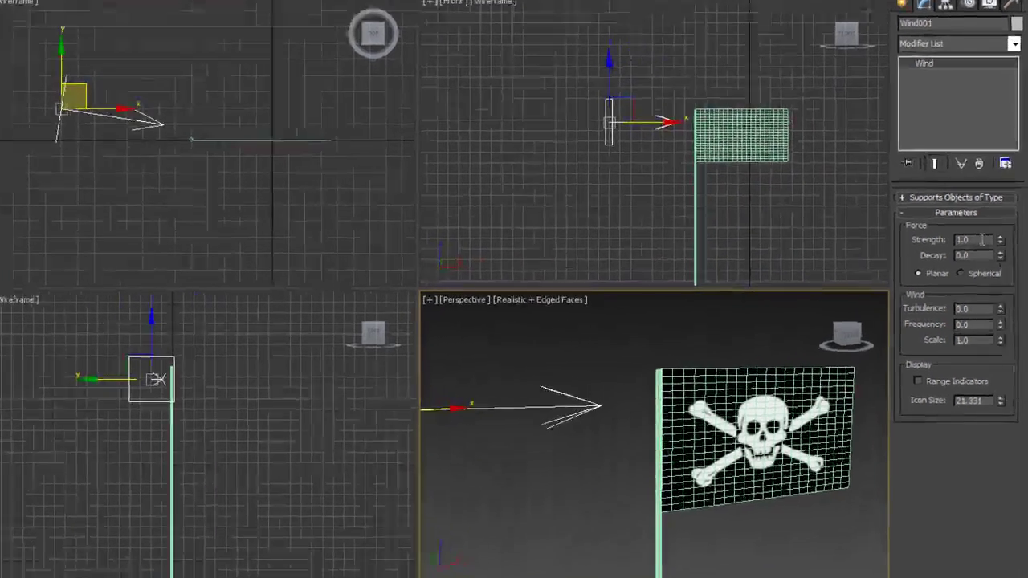
pyautogui.doubleClick(985, 256)
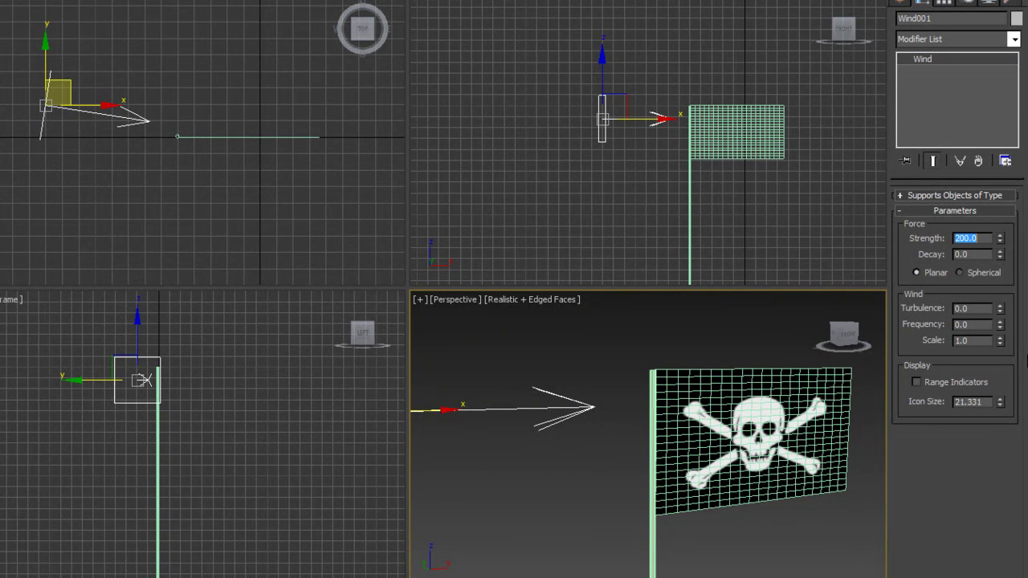
pyautogui.doubleClick(972, 309)
pyautogui.write('1')
pyautogui.press('Return')
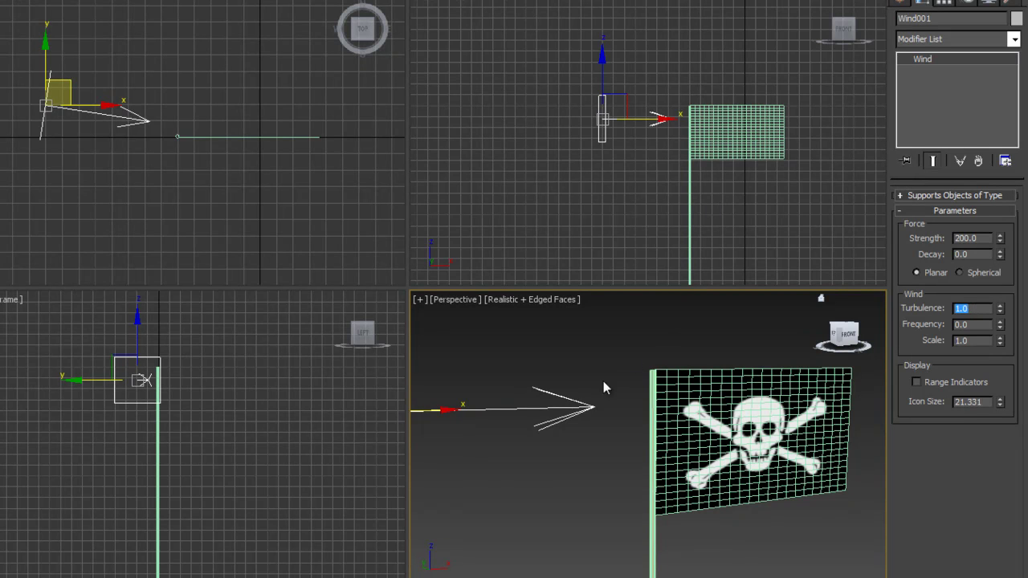
pyautogui.moveTo(778, 509); pyautogui.dragTo(780, 515, button='middle')
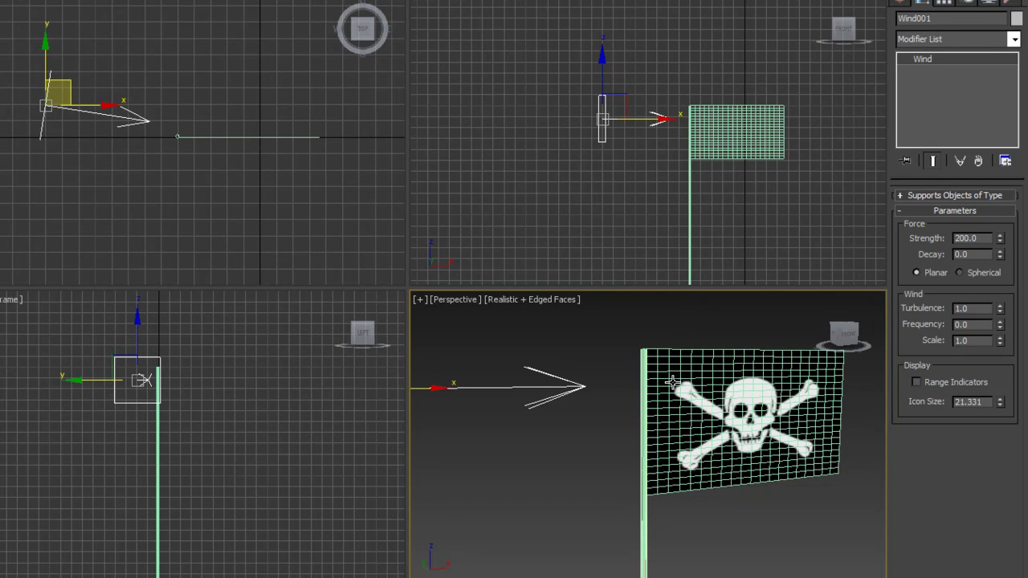
# Step: Select the flag and add Wind001 to its mCloth Forces list
pyautogui.click(738, 371)
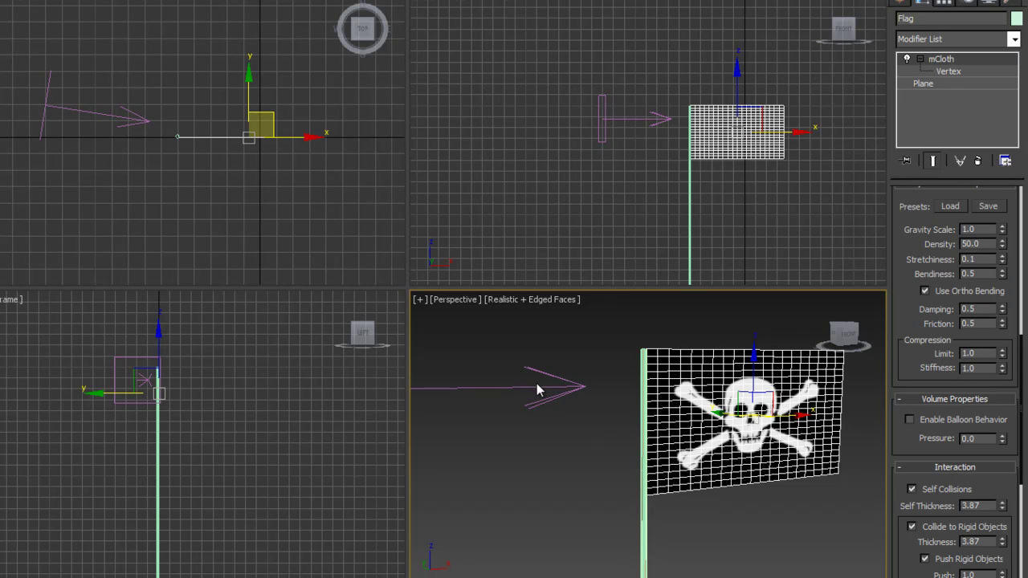
pyautogui.moveTo(1002, 486); pyautogui.dragTo(948, 95)
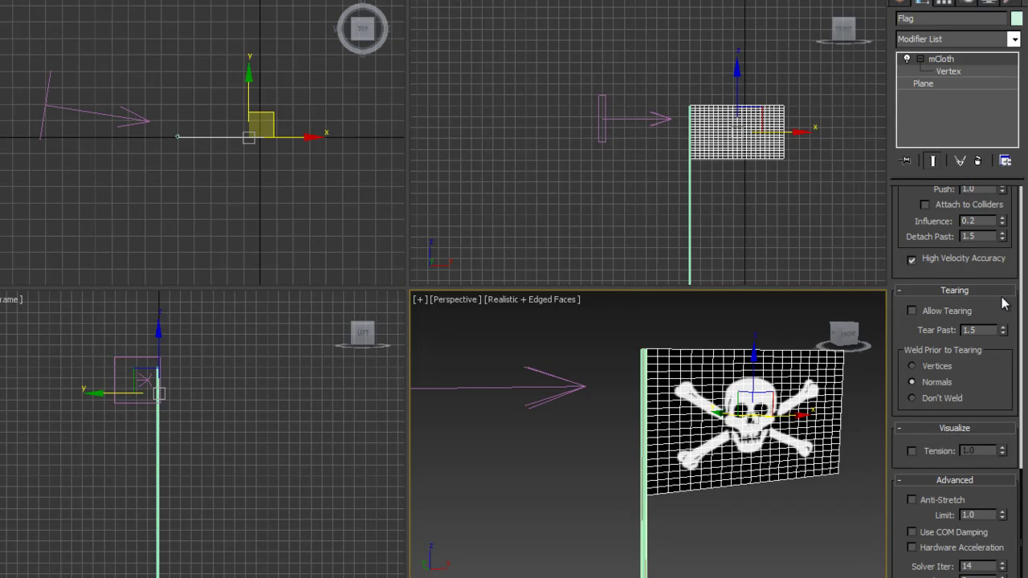
pyautogui.scroll(5, 1009, 304)
pyautogui.scroll(1, 1001, 482)
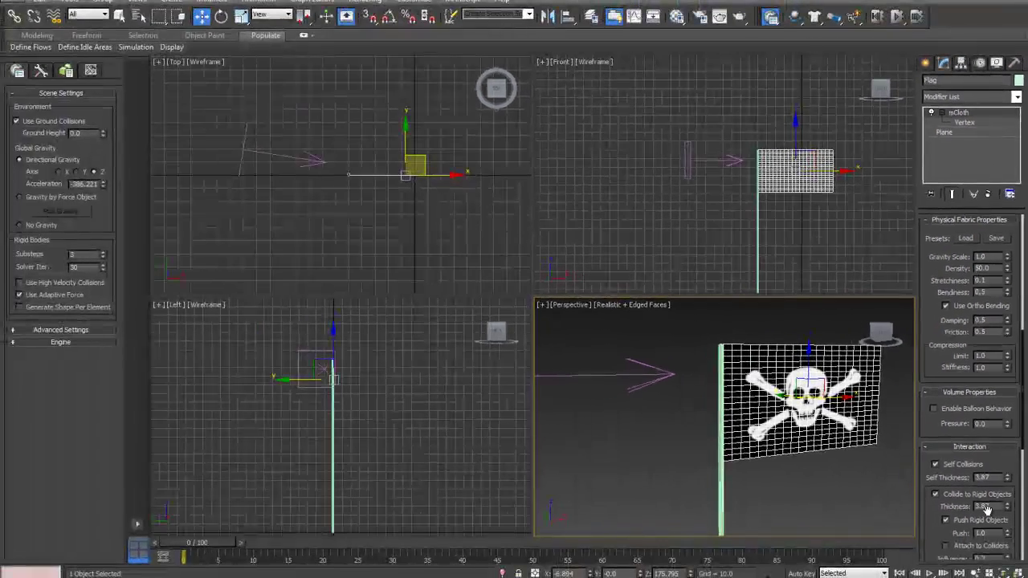
pyautogui.scroll(6, 1004, 458)
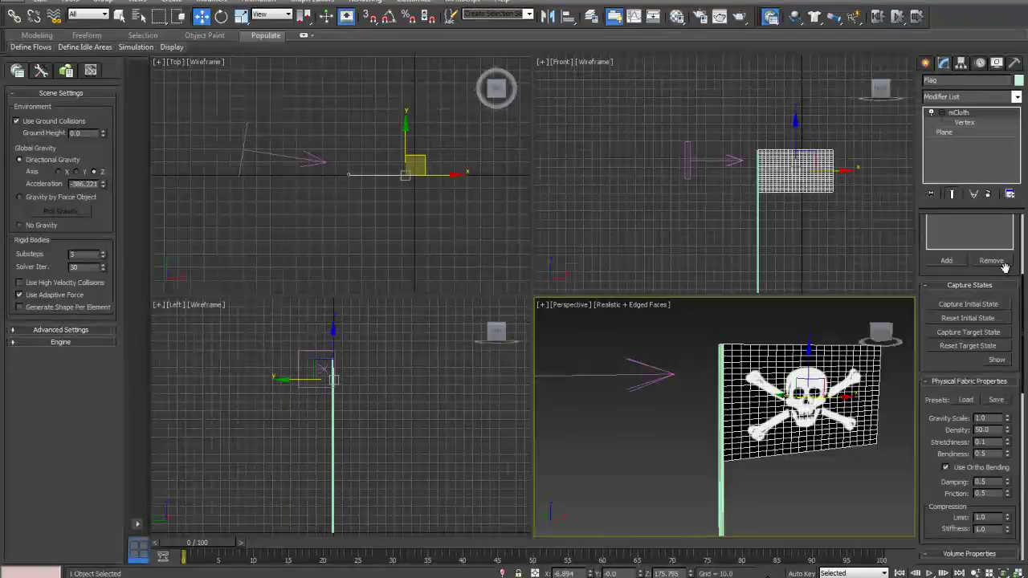
pyautogui.scroll(3, 1003, 311)
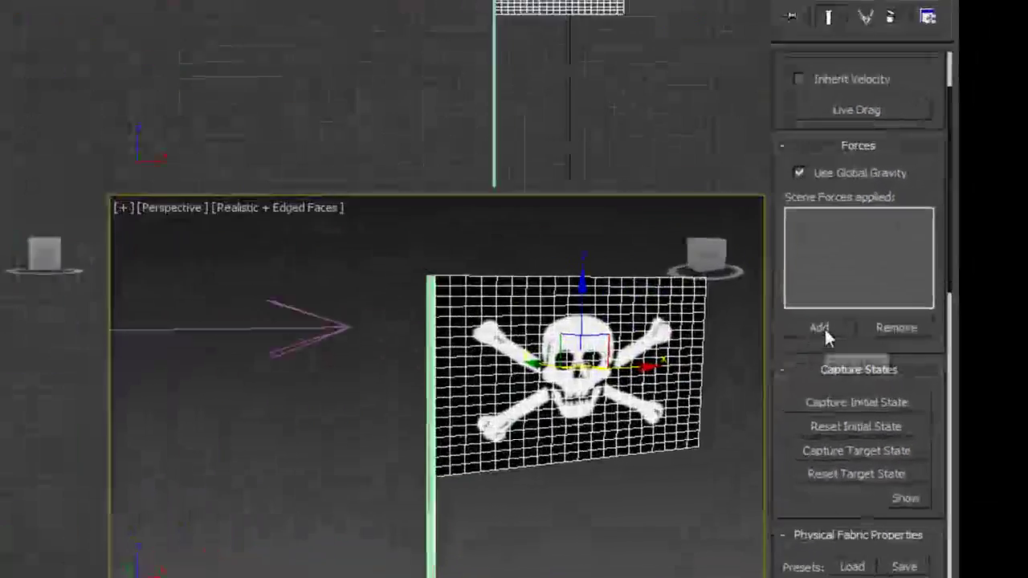
pyautogui.click(821, 329)
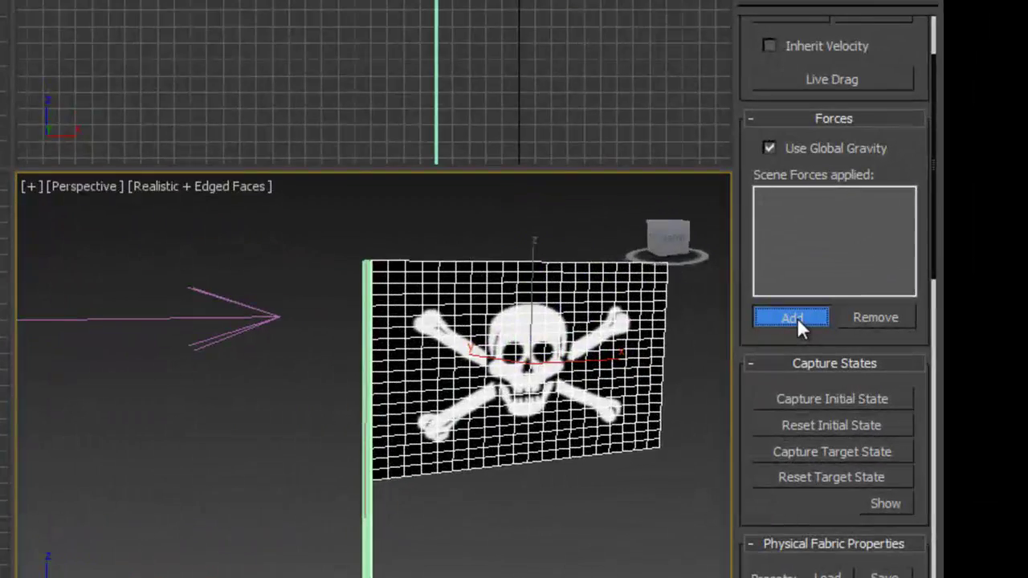
pyautogui.click(213, 318)
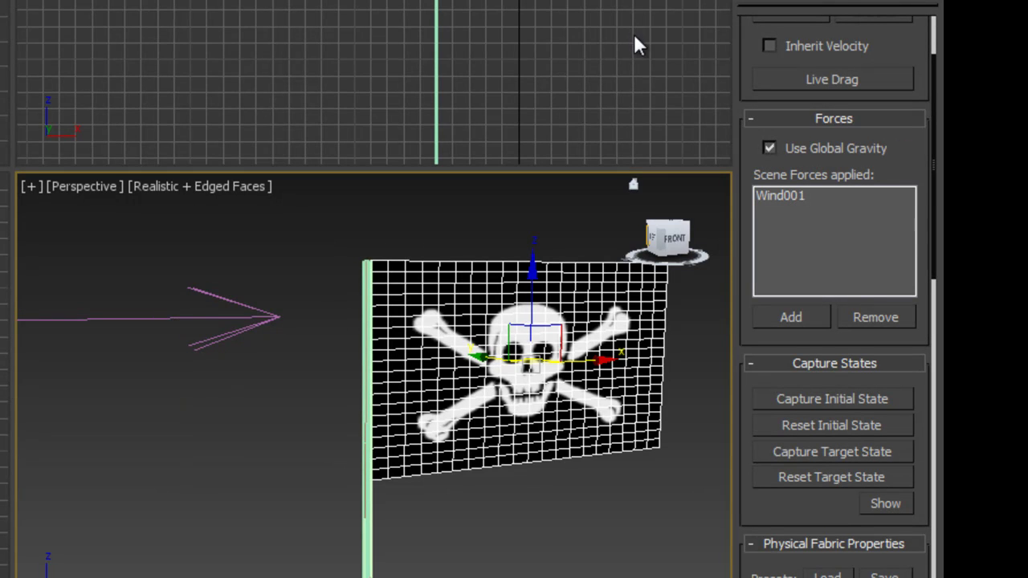
# Step: While previewing the simulation, change Wind001's Strength to 100, then deselect it
pyautogui.moveTo(383, 423); pyautogui.dragTo(237, 431, button='middle')
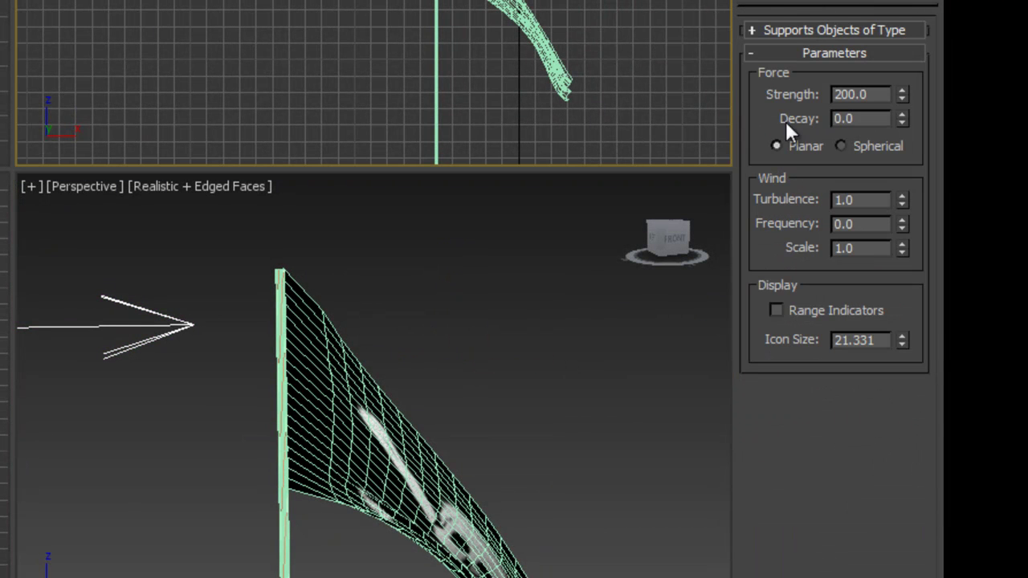
pyautogui.moveTo(884, 95); pyautogui.dragTo(730, 97)
pyautogui.write('100')
pyautogui.press('Return')
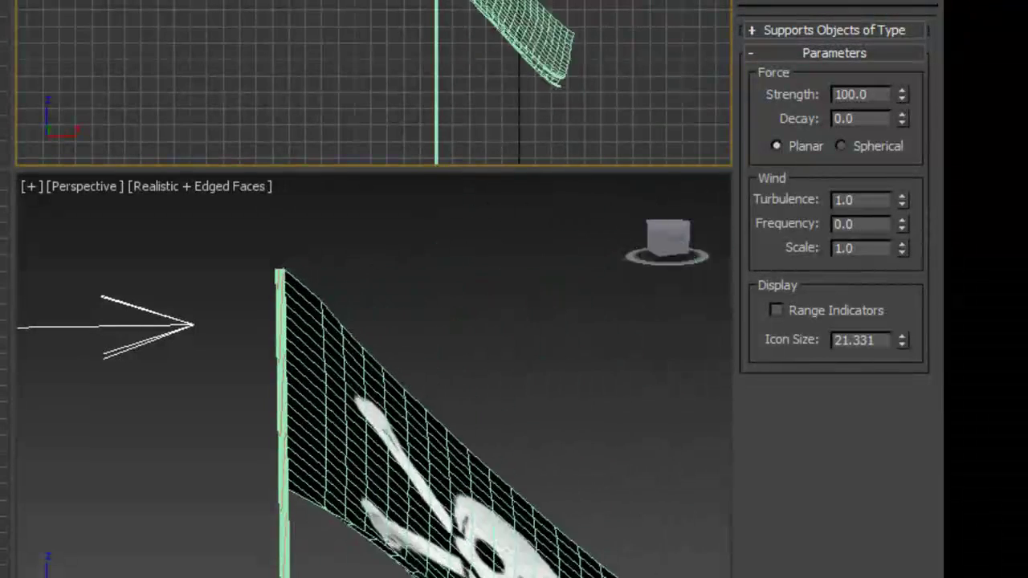
pyautogui.moveTo(377, 402); pyautogui.dragTo(437, 373, button='middle')
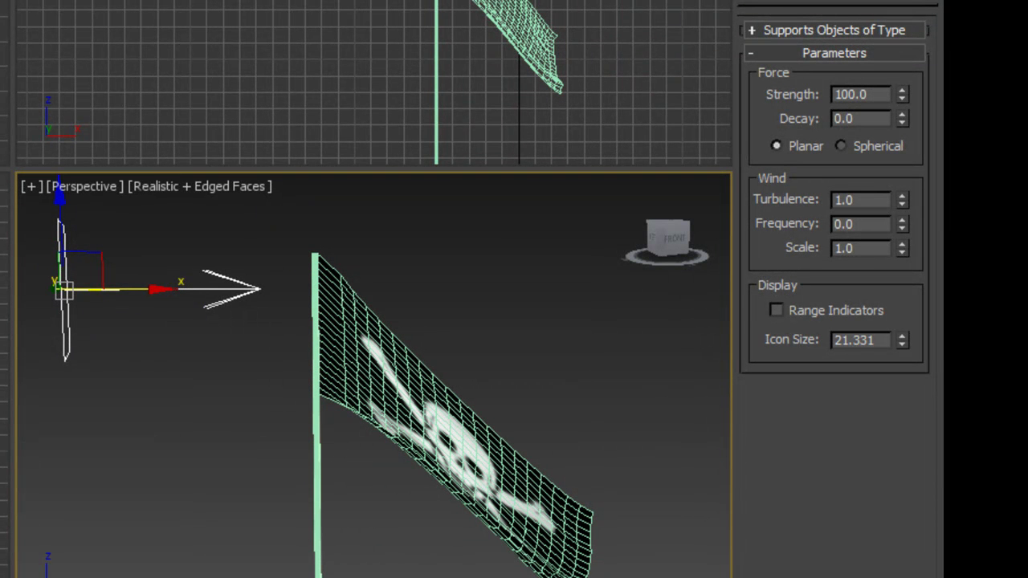
pyautogui.hotkey('ctrl', 'd')
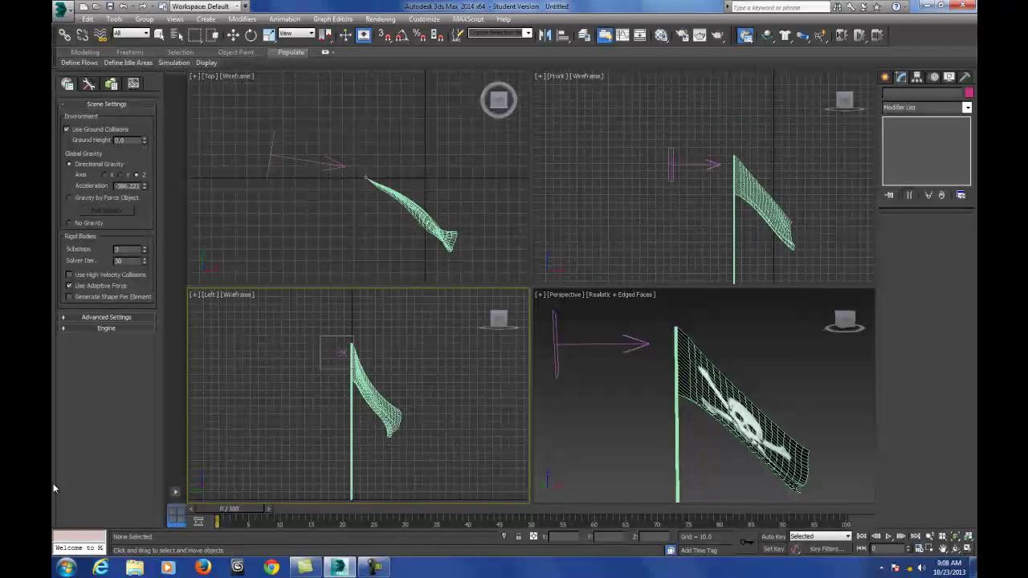
# Step: Reset the MassFX simulation so the flag is flat, and show the Simulation Tools tab
pyautogui.press('w')
pyautogui.click(839, 37)
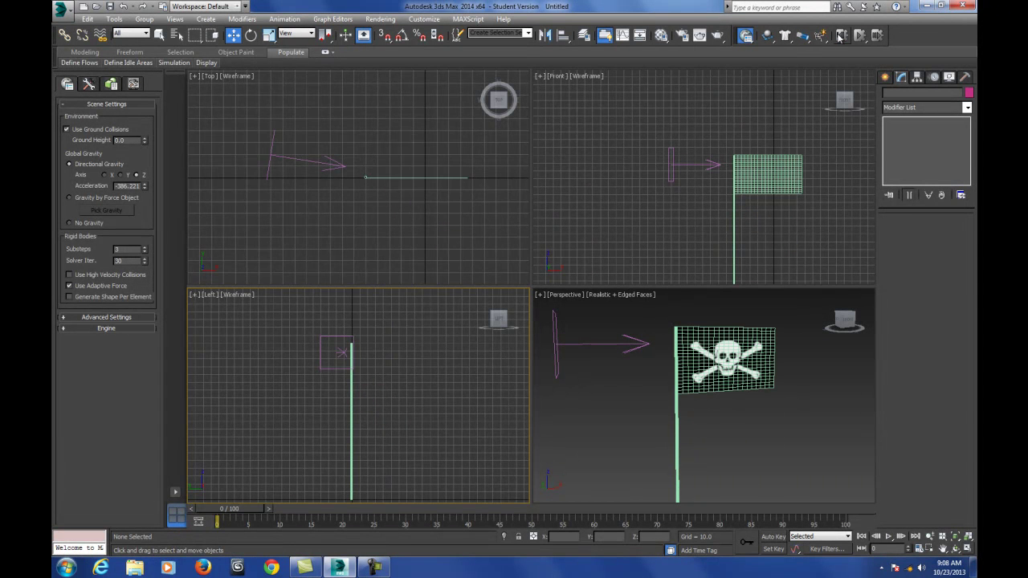
pyautogui.click(111, 85)
pyautogui.click(89, 84)
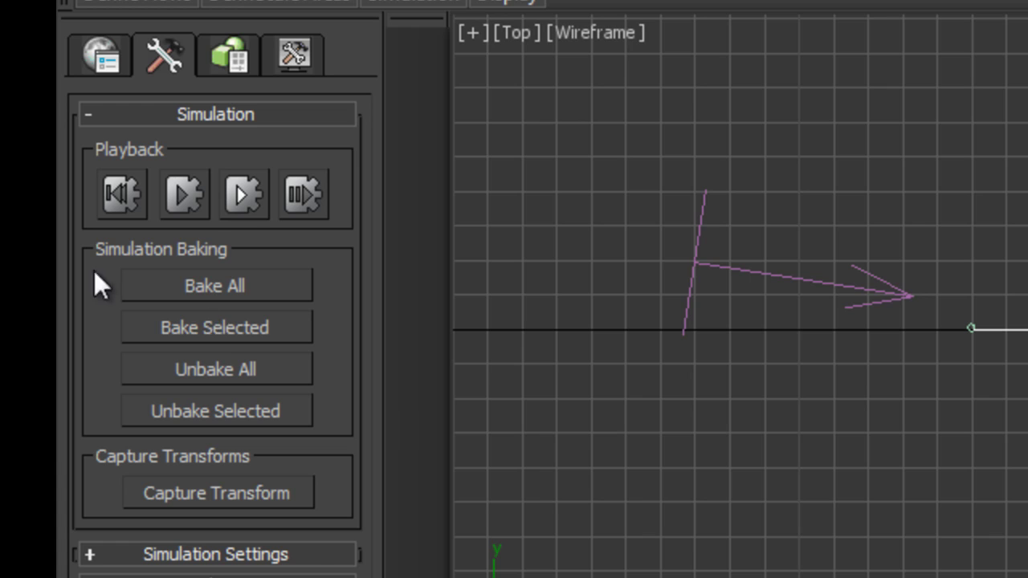
# Step: Bake the selected flag's cloth simulation and scrub the 300-frame timeline to check it
pyautogui.click(221, 330)
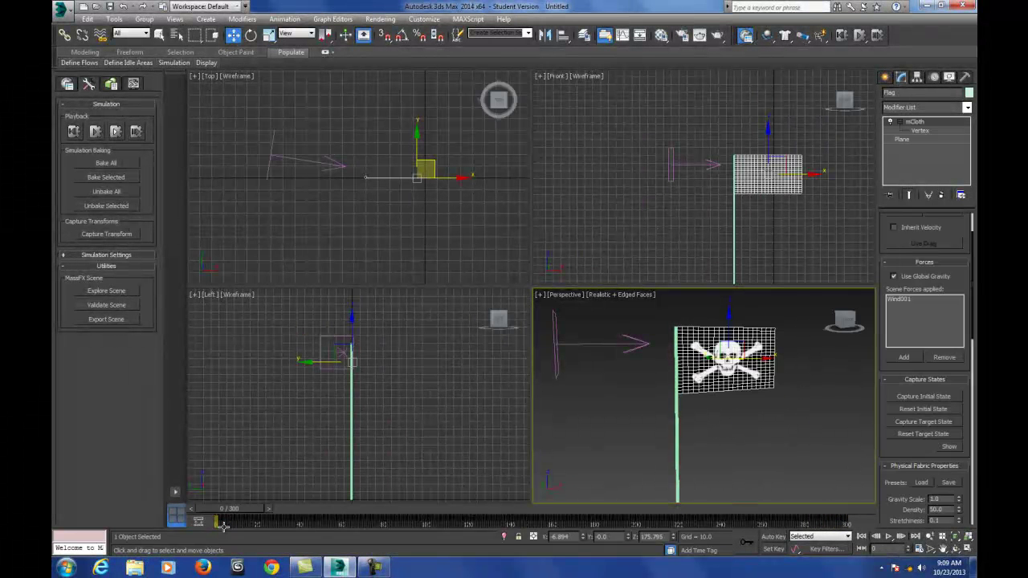
pyautogui.moveTo(239, 515)
pyautogui.mouseDown()
pyautogui.moveTo(321, 509)
pyautogui.moveTo(203, 504)
pyautogui.moveTo(344, 521)
pyautogui.moveTo(235, 516)
pyautogui.mouseUp()
pyautogui.press('w')
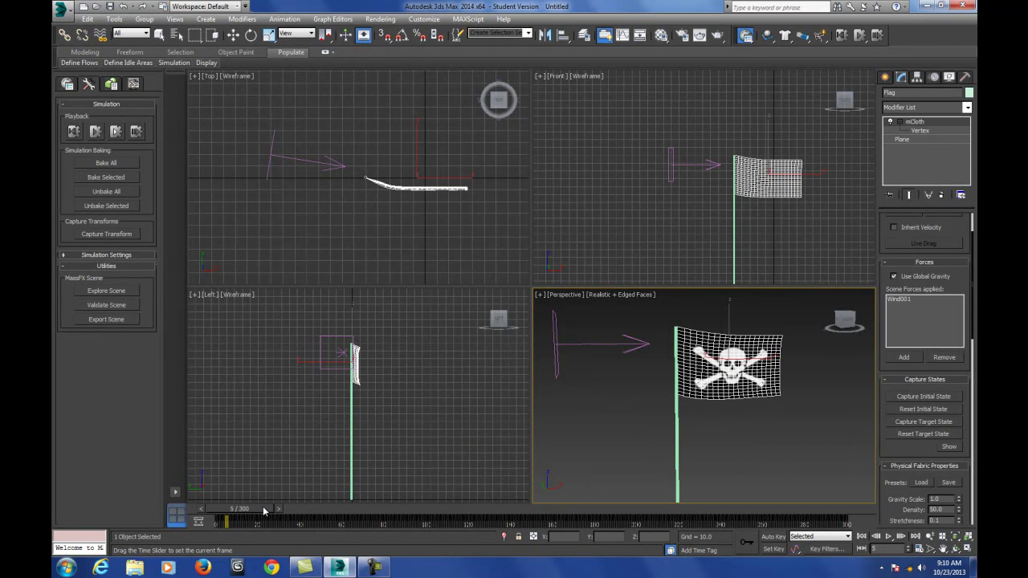
# Step: Scrub to frame 8, then play the baked flag animation as it billows away from the pole
pyautogui.moveTo(263, 506); pyautogui.dragTo(231, 520)
pyautogui.press('w')
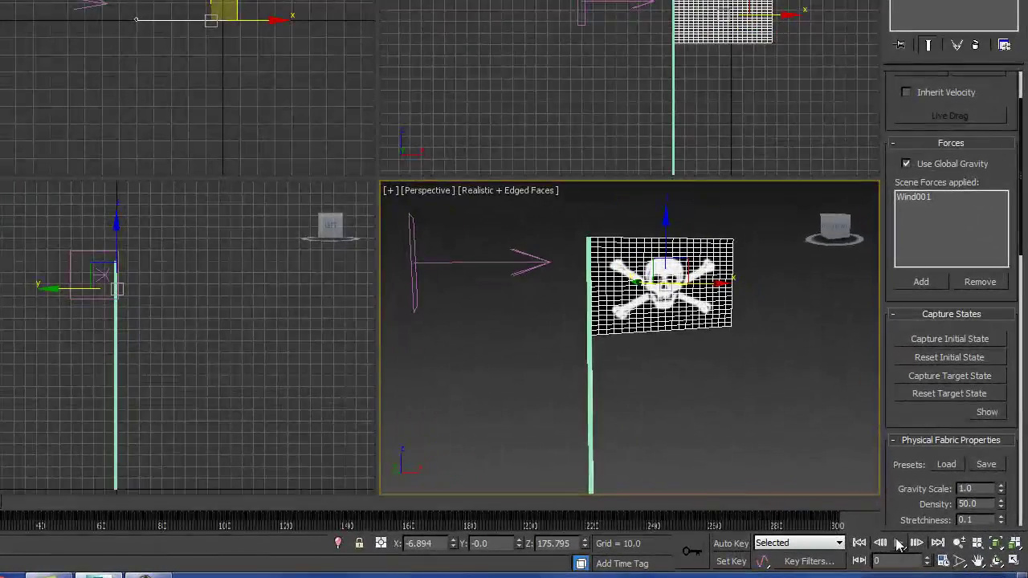
pyautogui.click(899, 544)
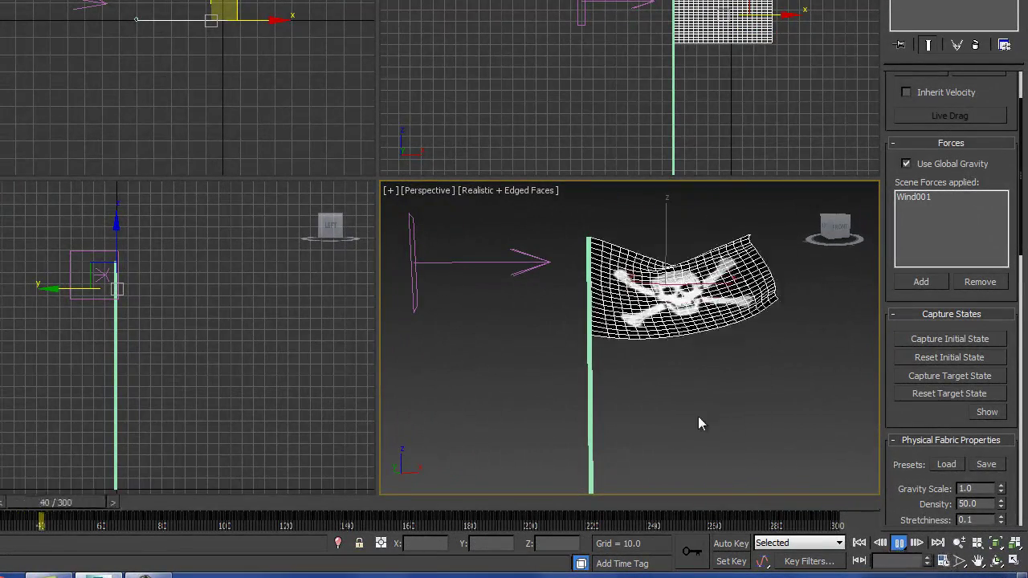